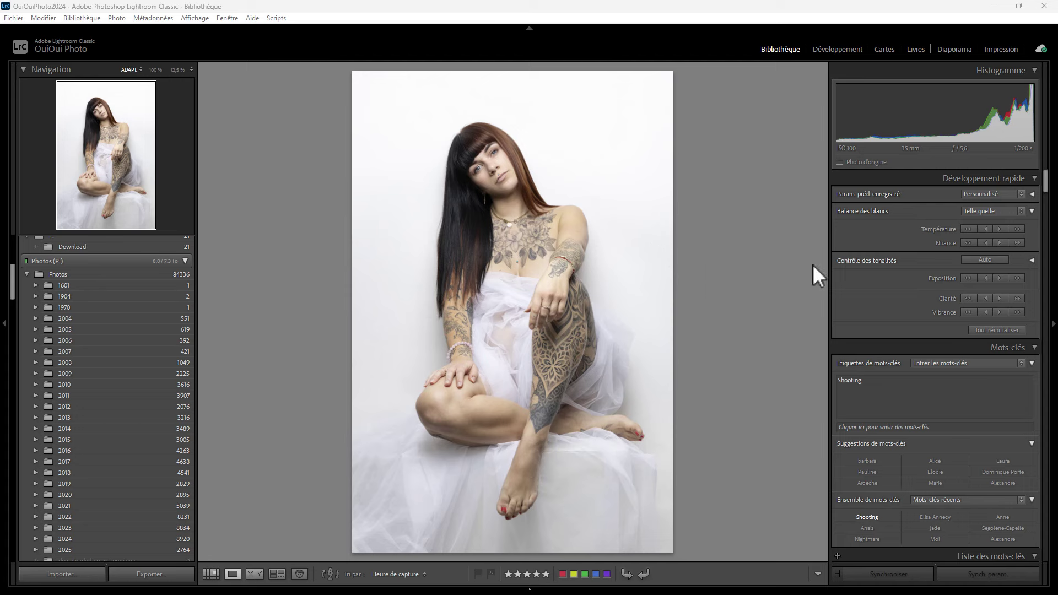
left_click_drag(1045, 181, 1046, 549)
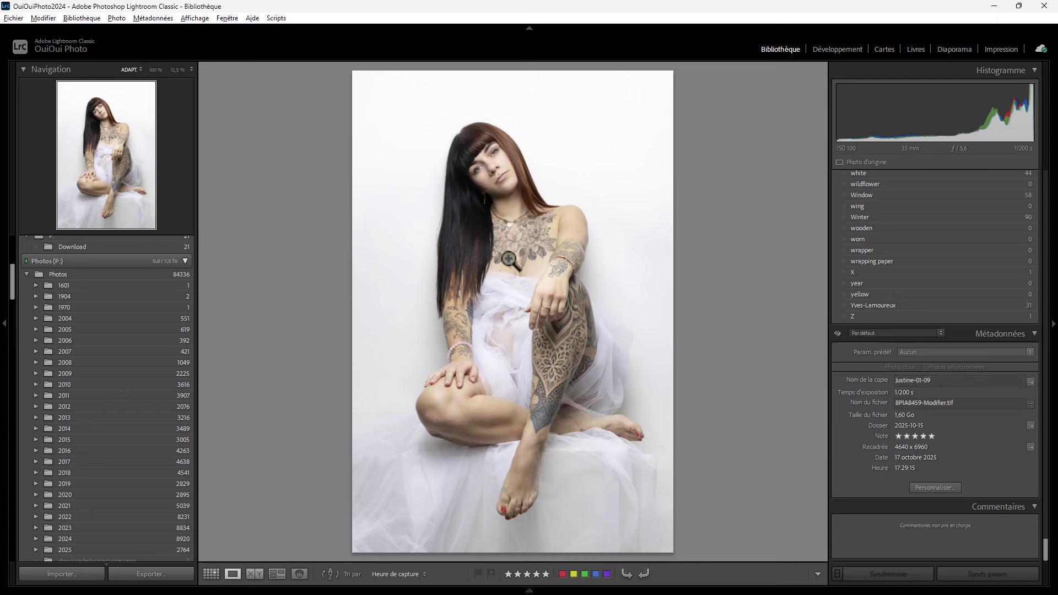
right_click(491, 246)
mouse_move(575, 520)
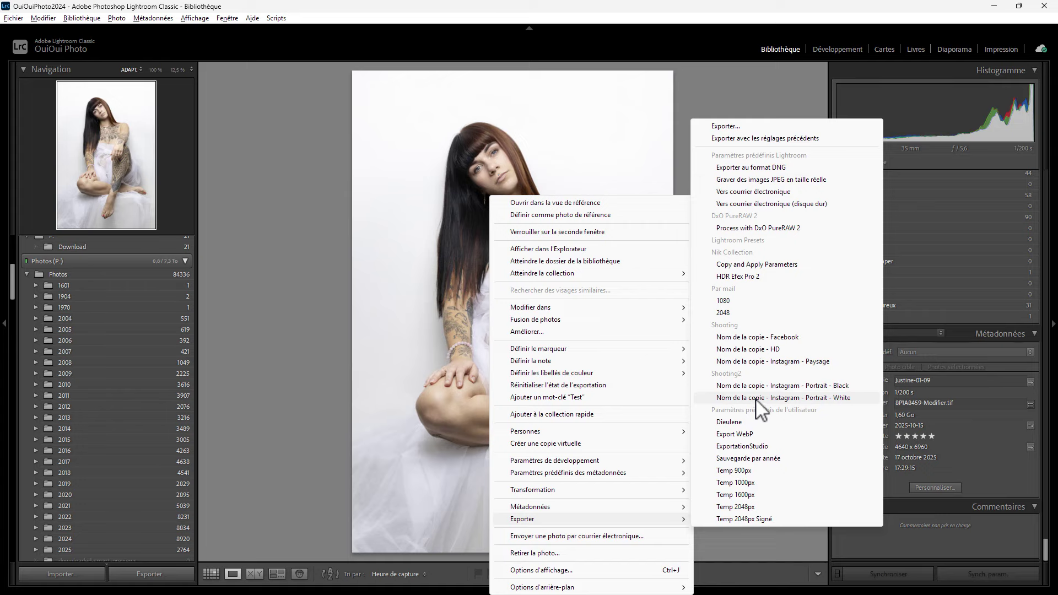
left_click(722, 127)
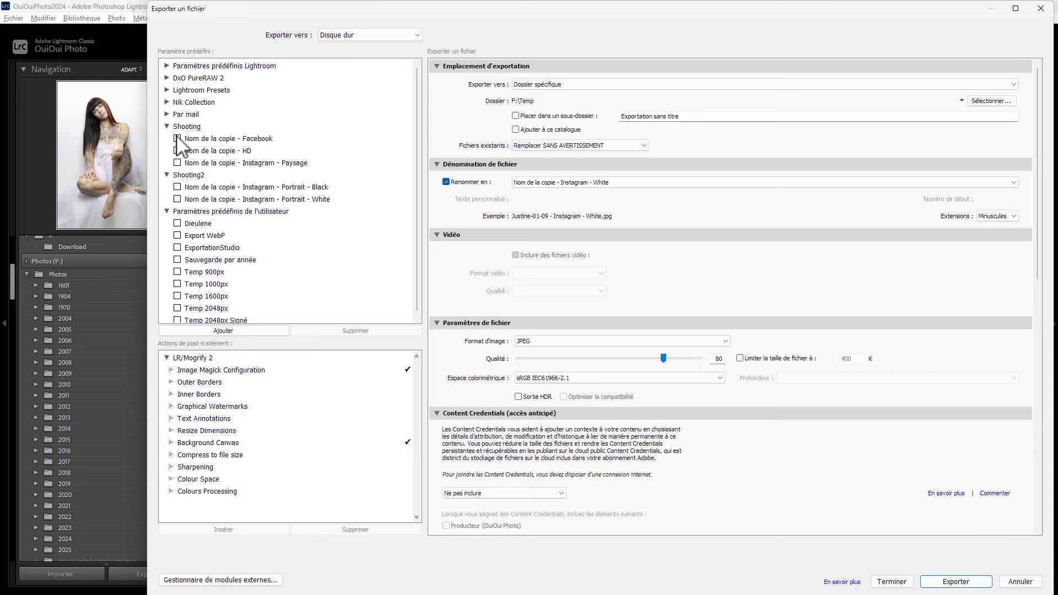
left_click(176, 138)
left_click(177, 150)
left_click(176, 187)
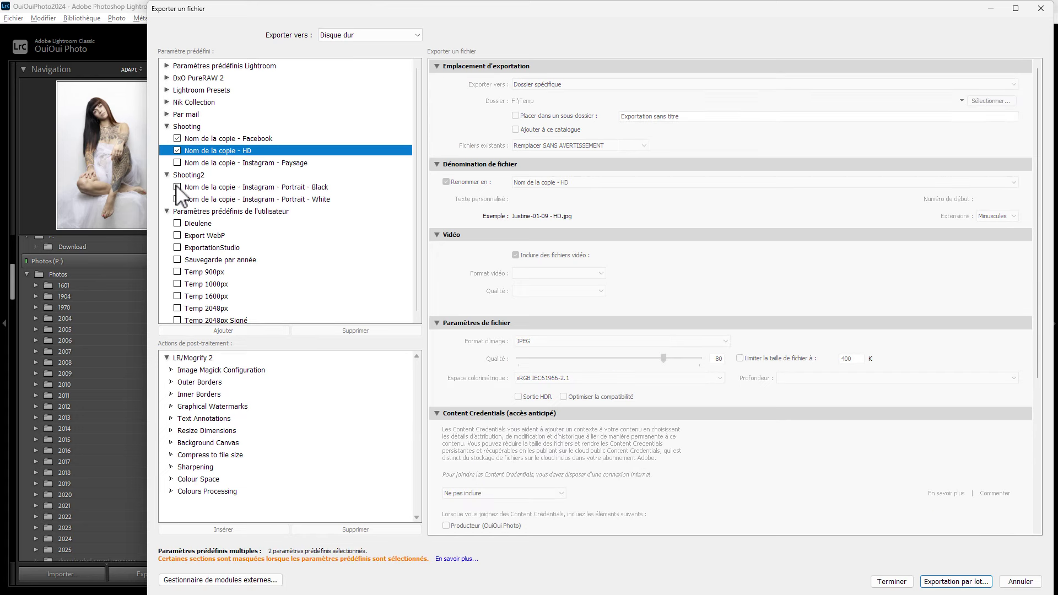
left_click(177, 199)
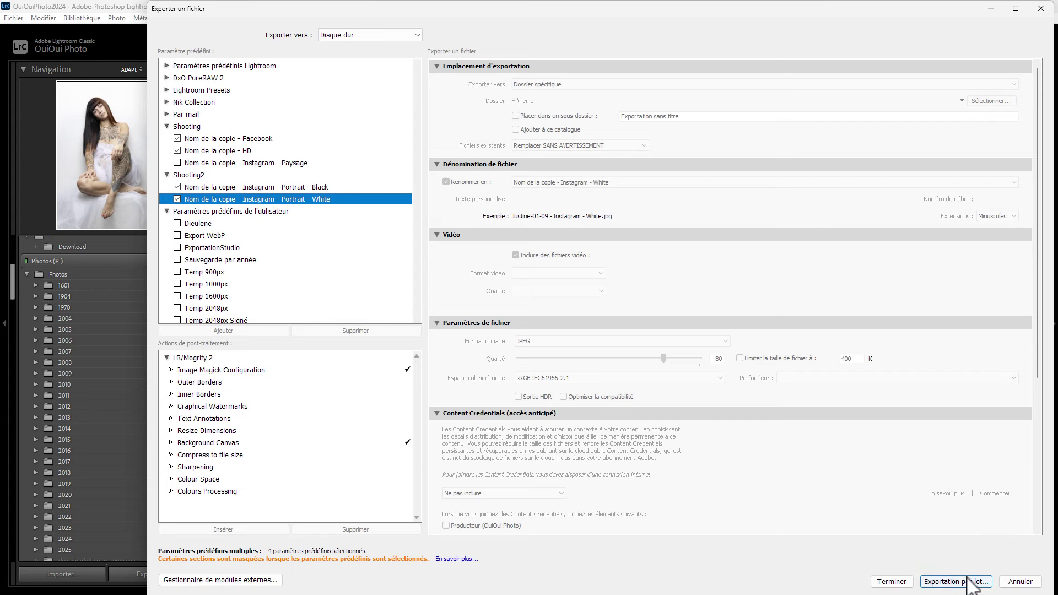
left_click(1029, 585)
Export the photo with the "Nom de la copie - Facebook" preset and again with the "Nom de la copie - HD" preset.
right_click(494, 239)
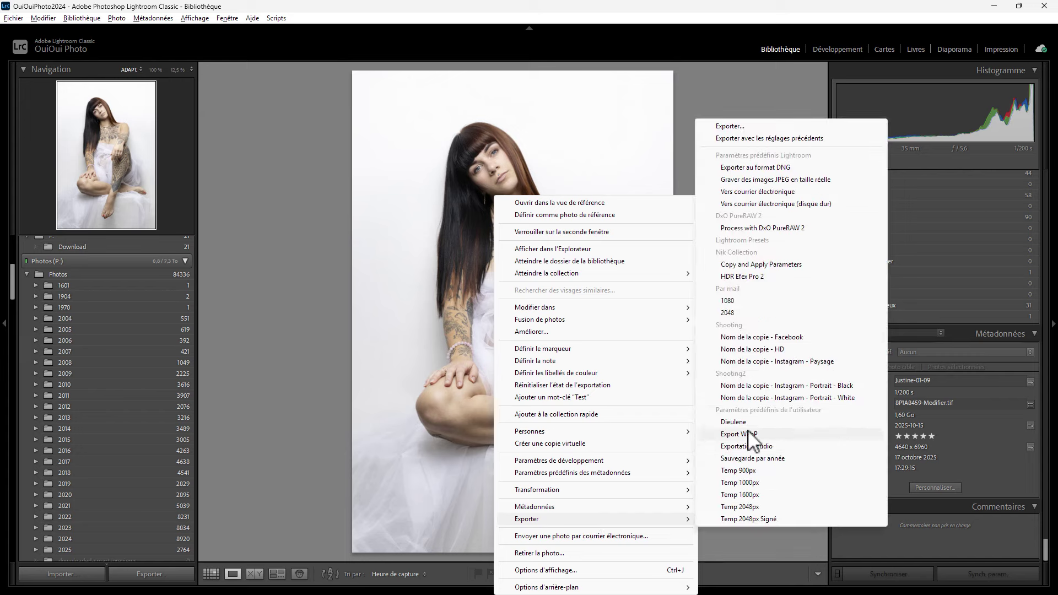
left_click(763, 340)
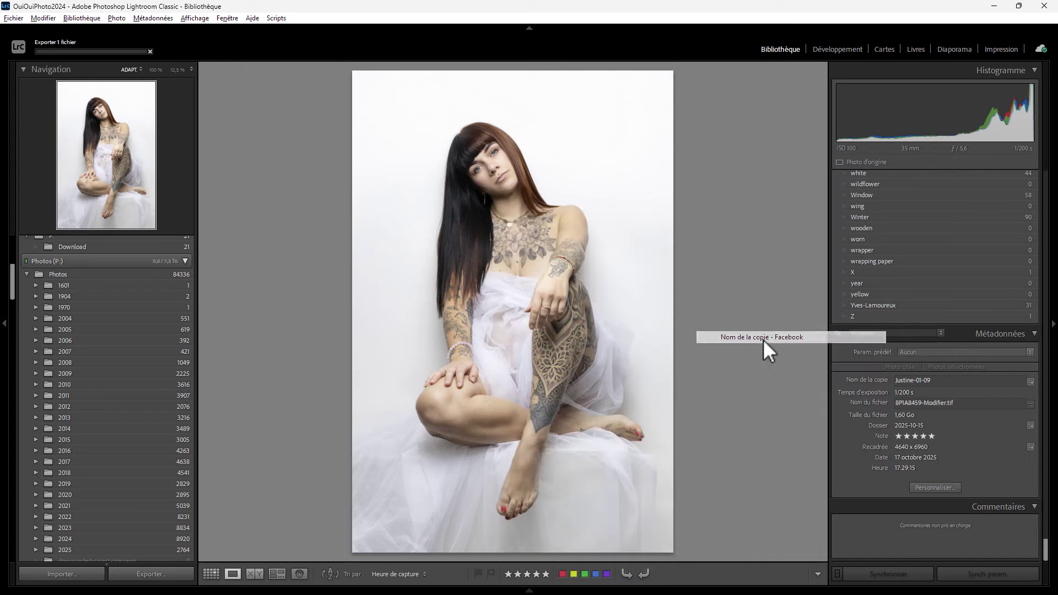
right_click(502, 322)
mouse_move(590, 521)
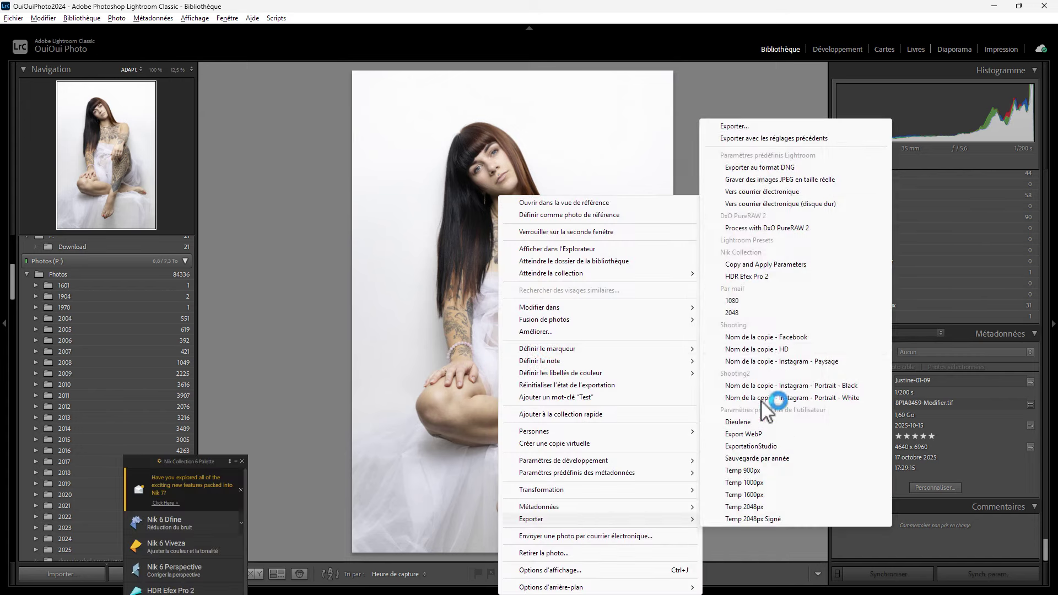
left_click(780, 359)
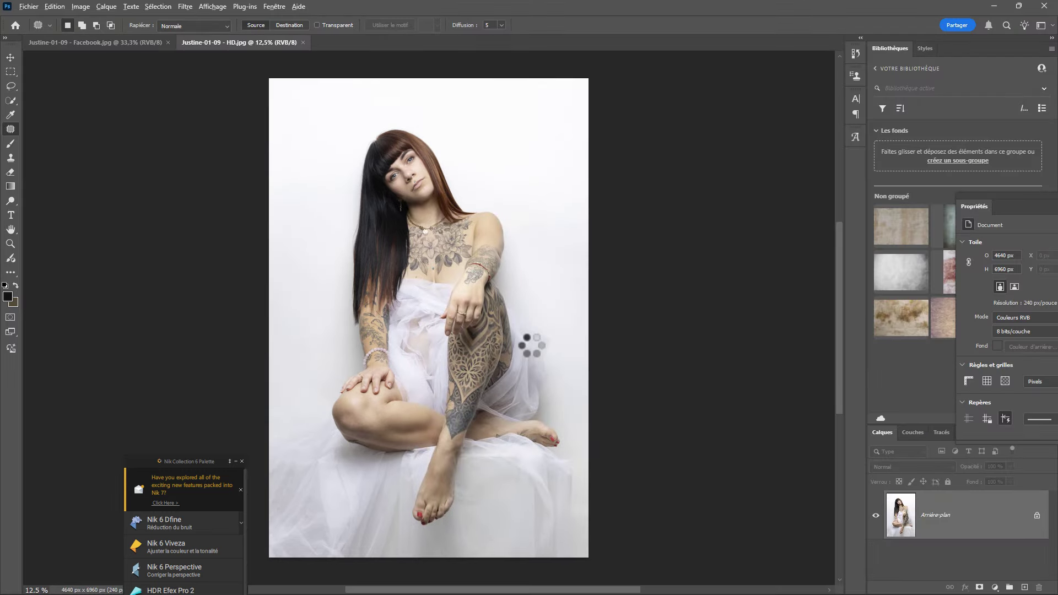
Return to Lightroom Classic and export the photo with the "Instagram - Portrait - Black" and "Instagram - Portrait - White" presets.
key("alt+Tab")
right_click(525, 313)
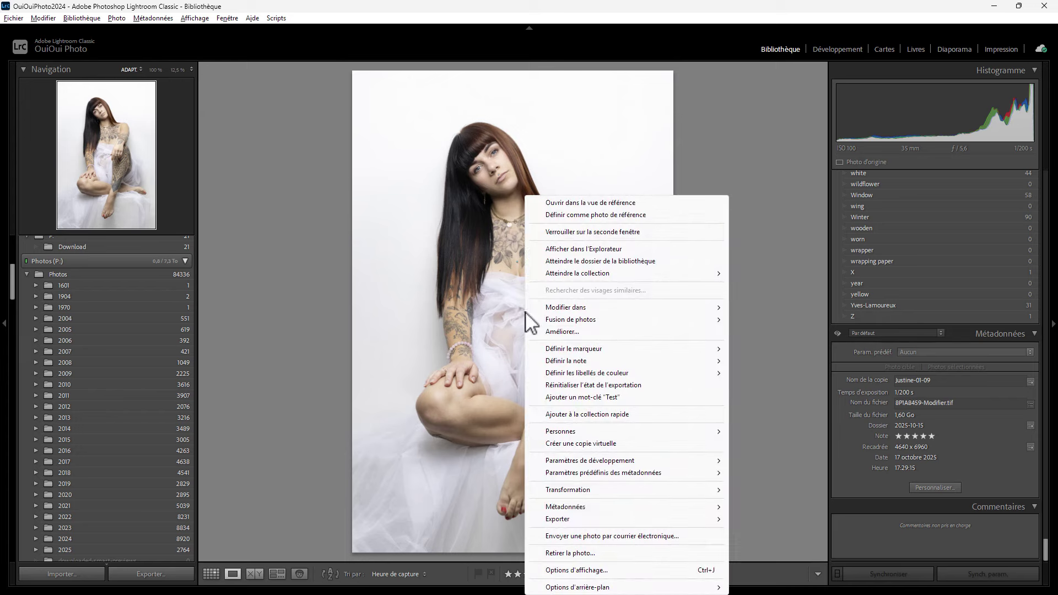
mouse_move(596, 519)
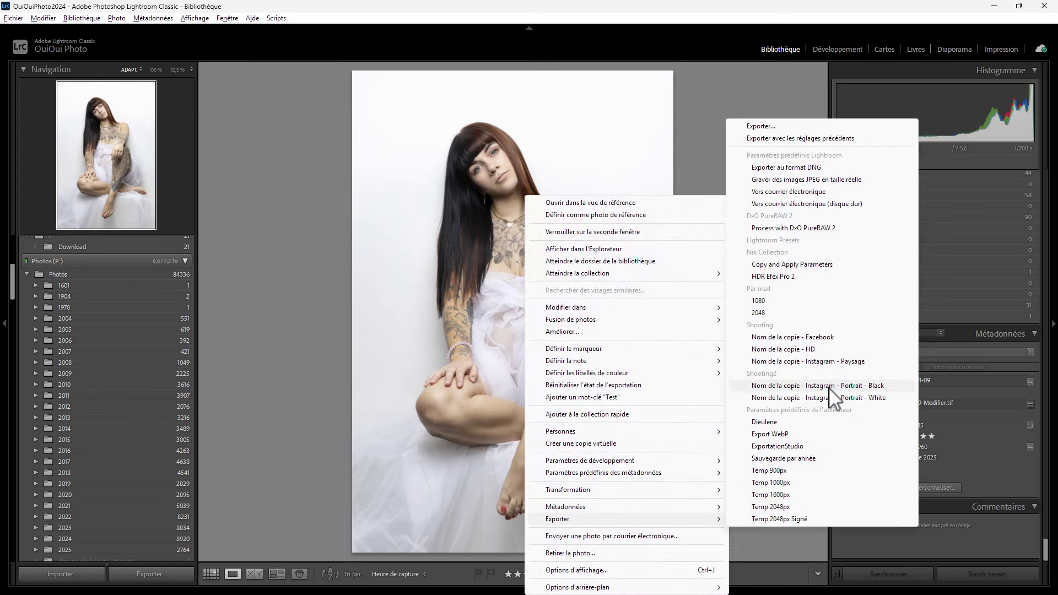
left_click(831, 386)
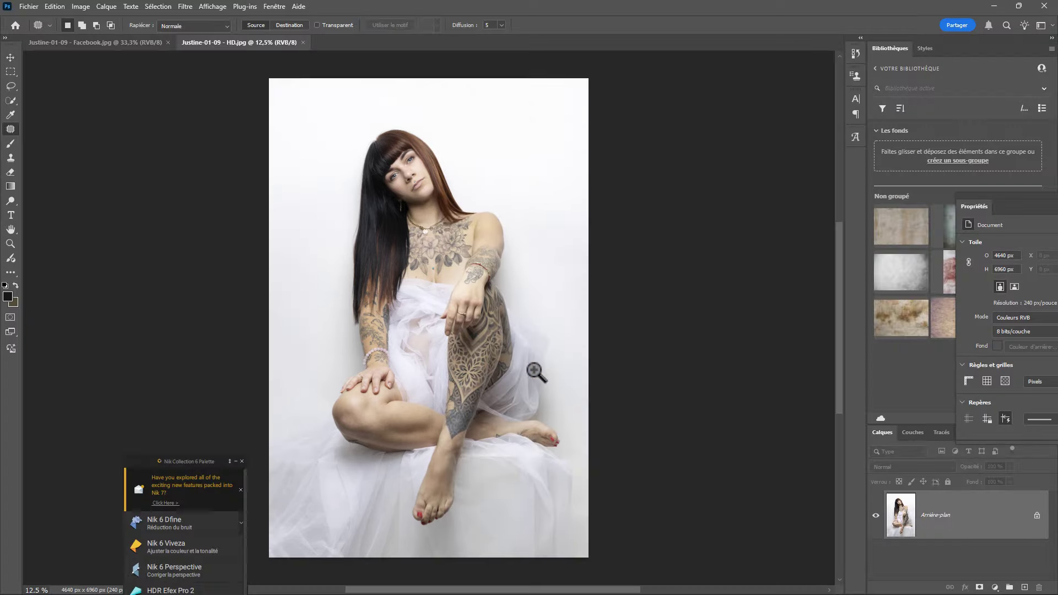
key("alt+Tab")
right_click(531, 364)
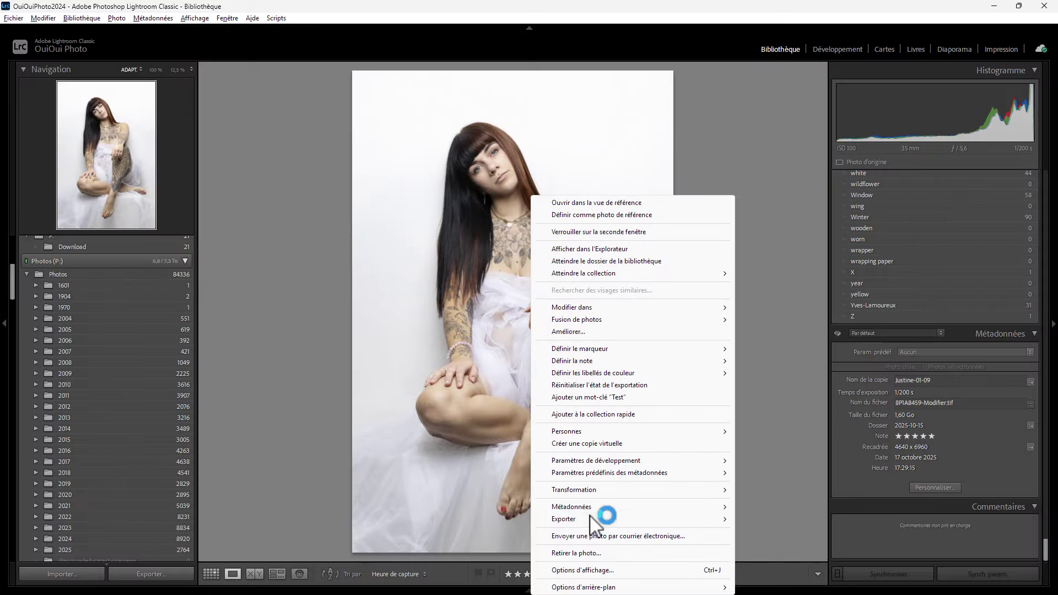
mouse_move(592, 518)
left_click(863, 398)
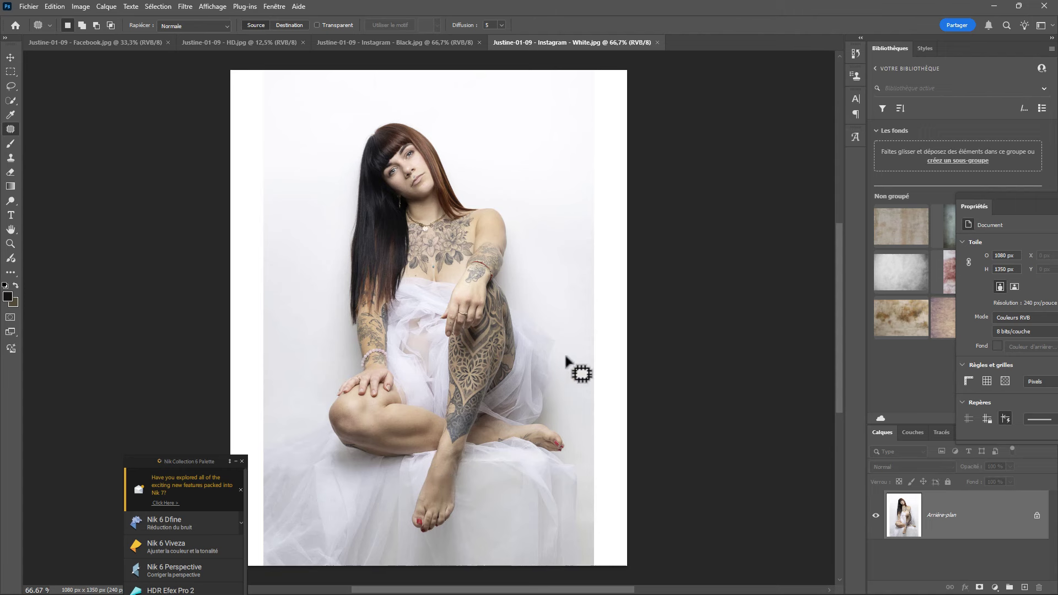
View the exported Instagram Black and Facebook versions in Photoshop and check the Facebook version's image size.
left_click(408, 42)
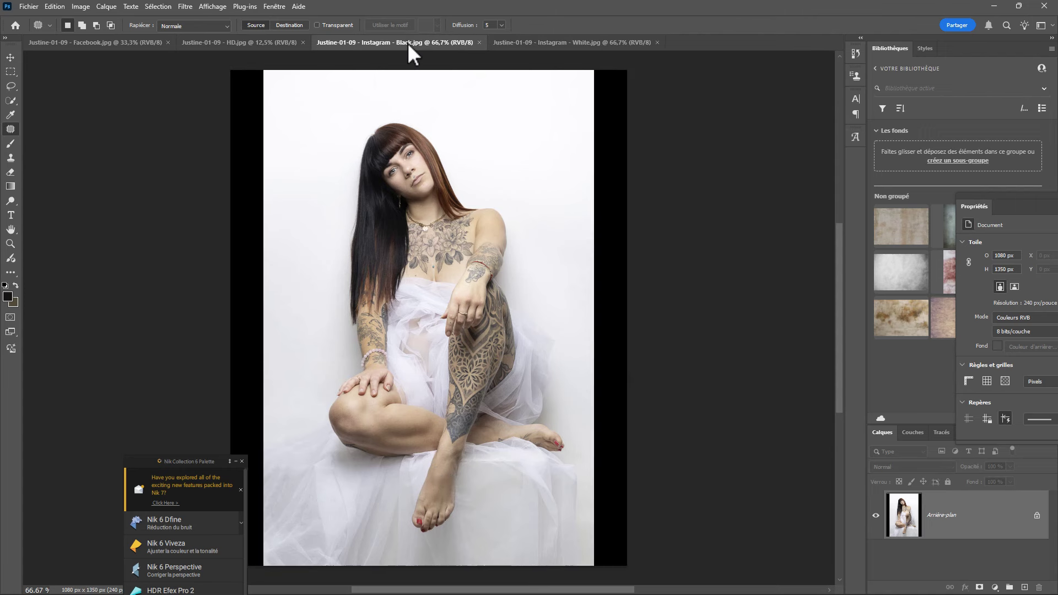
left_click(121, 42)
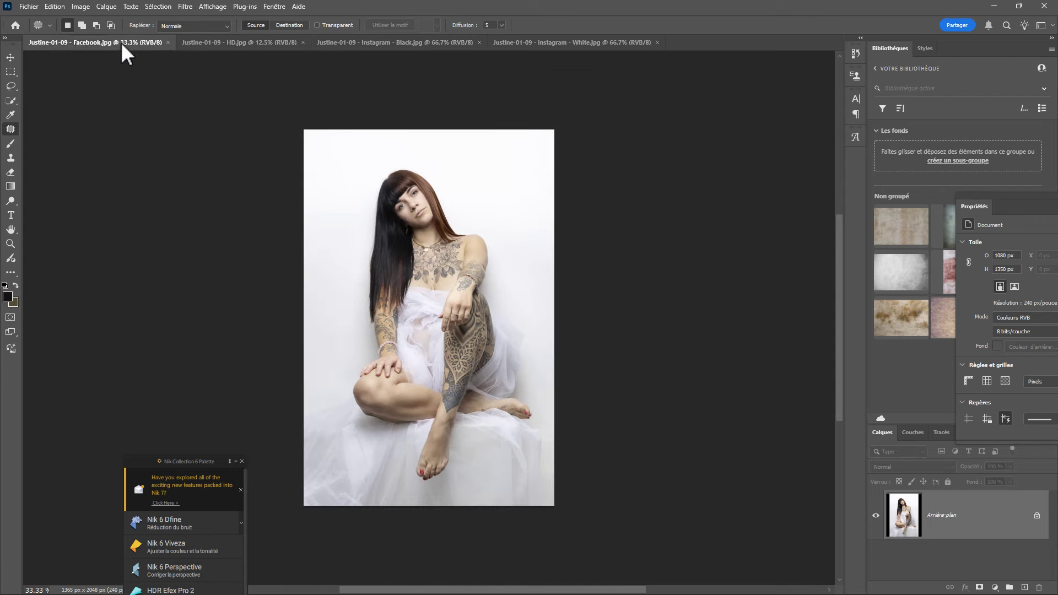
left_click(80, 7)
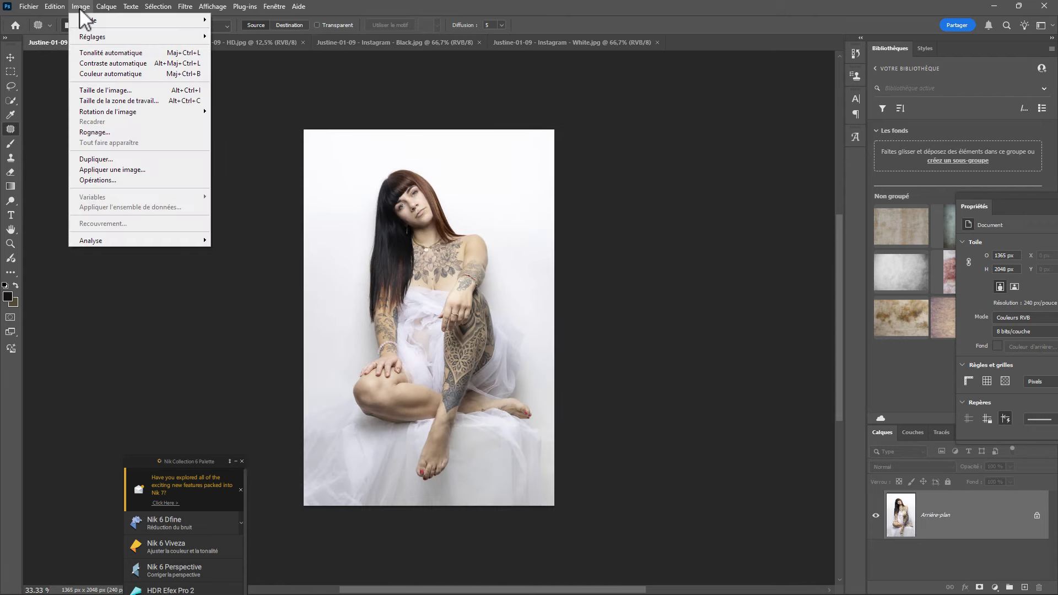
left_click(117, 89)
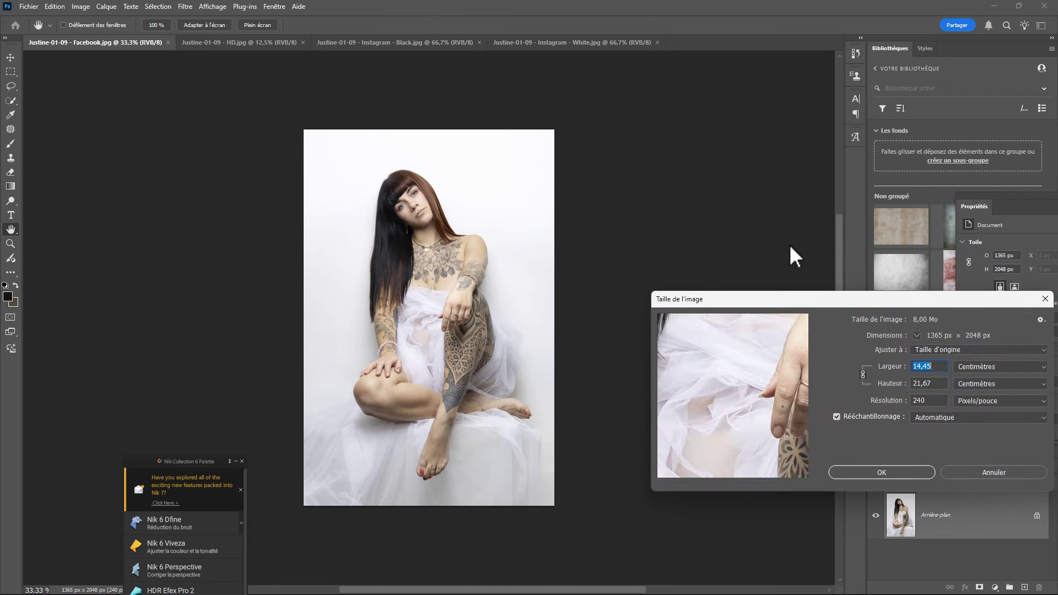
key("j")
key("Escape")
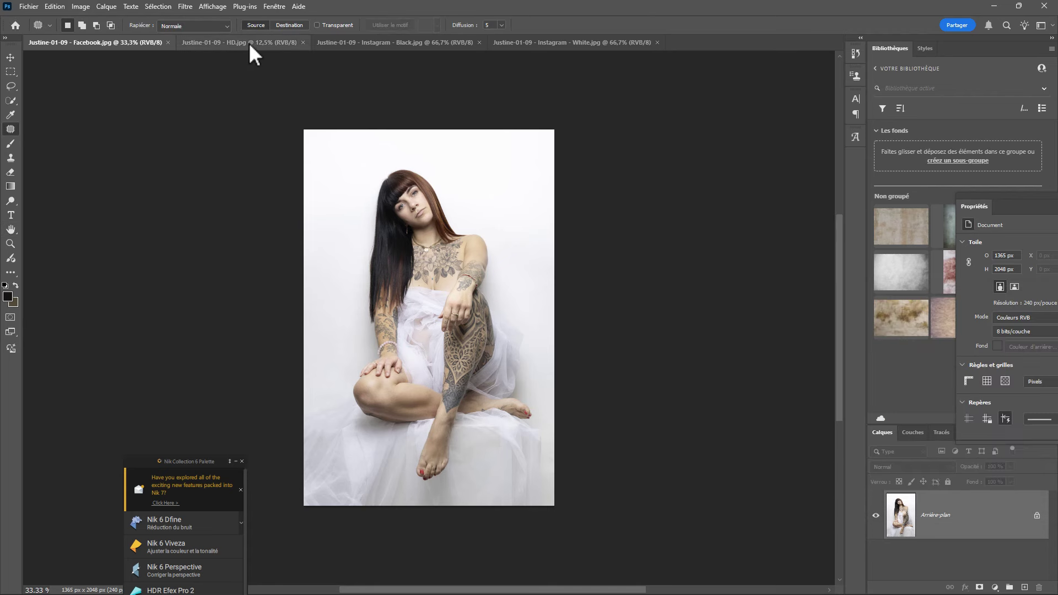
Inspect the HD export's detail up close, and compare the Instagram White and Black versions.
left_click(250, 42)
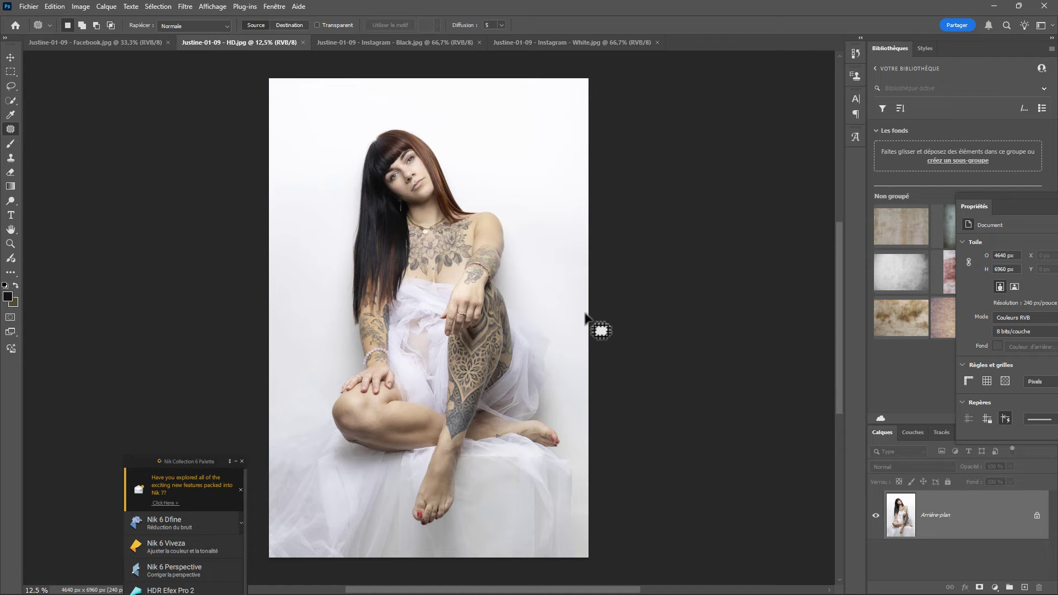
key("ctrl+plus")
key("ctrl+plus")
key("ctrl+plus")
key("ctrl+plus")
key("ctrl+plus")
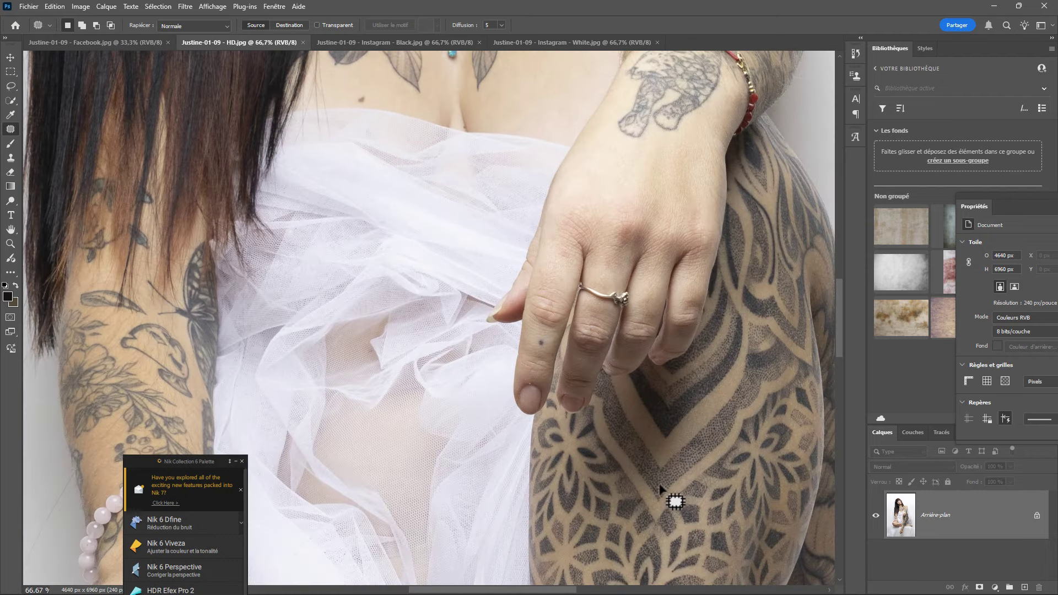
key("ctrl+minus")
key("ctrl+minus")
key("ctrl+minus")
key("ctrl+minus")
key("ctrl+minus")
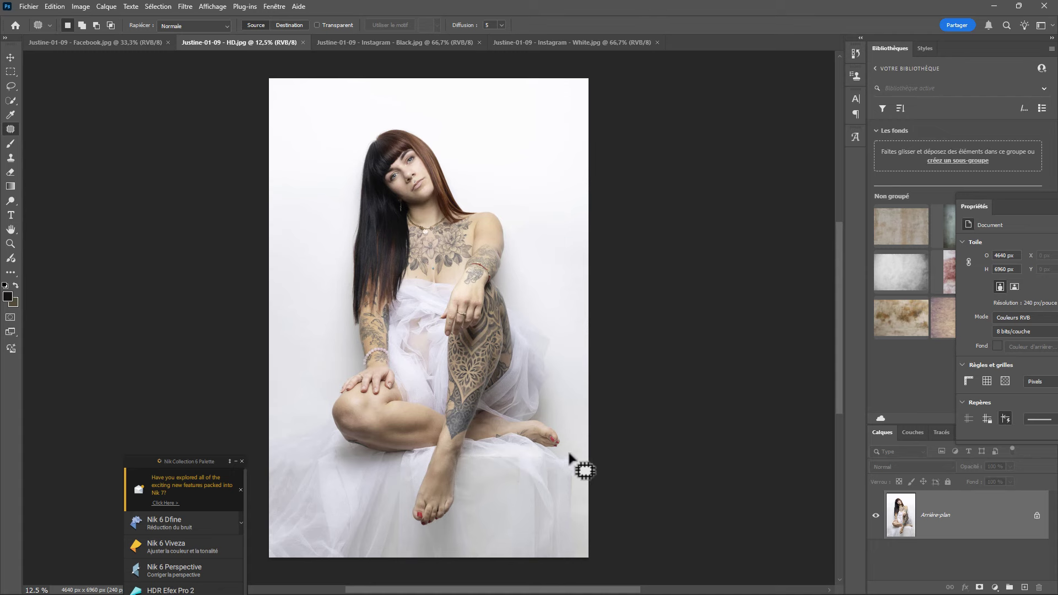
left_click(529, 43)
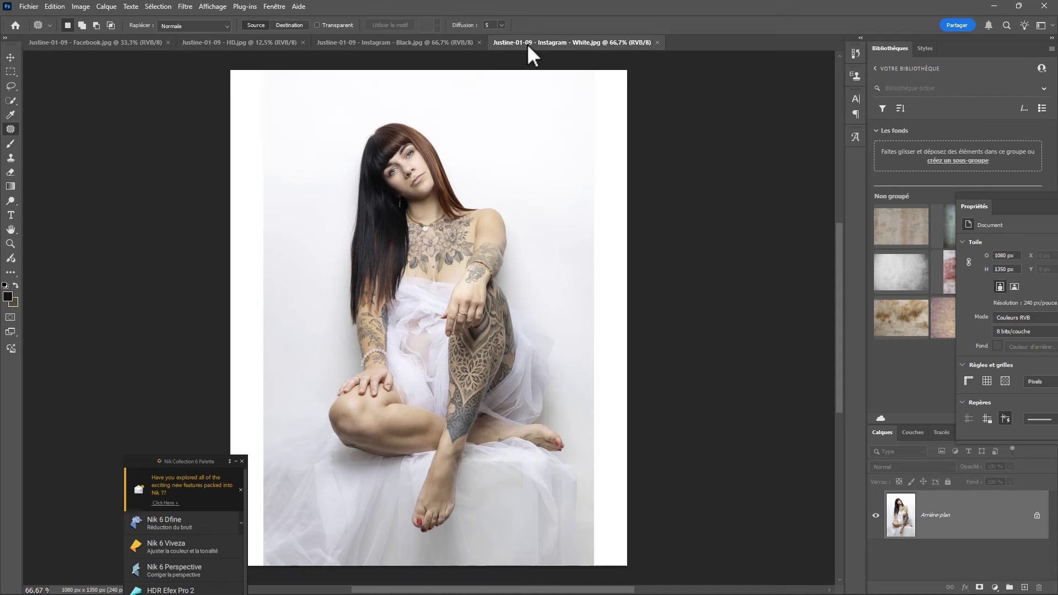
left_click(406, 44)
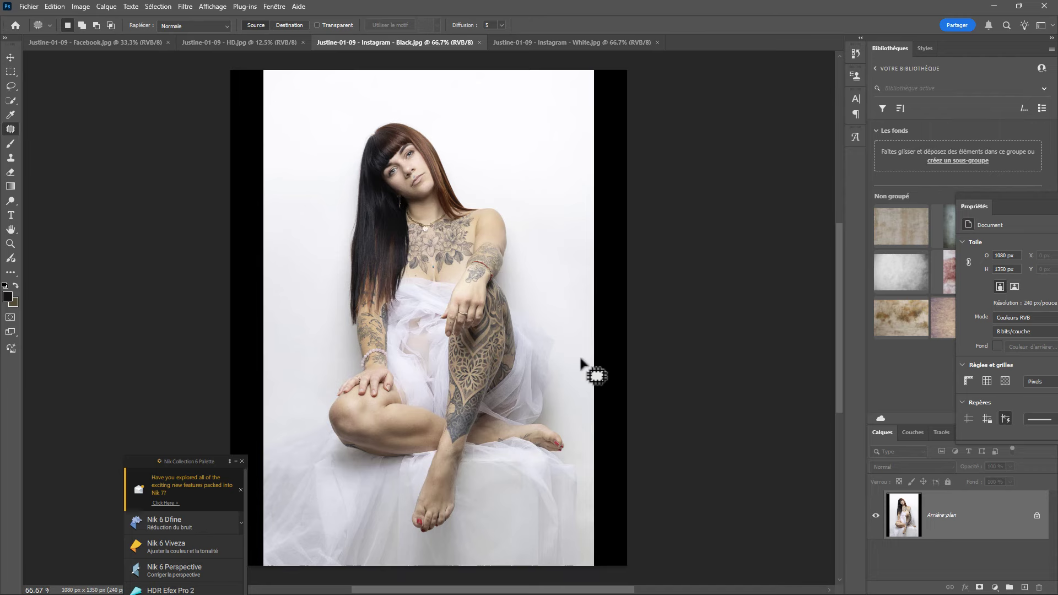
Switch back to Lightroom Classic and look up the Dynamic Export Presets commands among the plug-in extras.
key("alt+Tab")
key("alt+Tab")
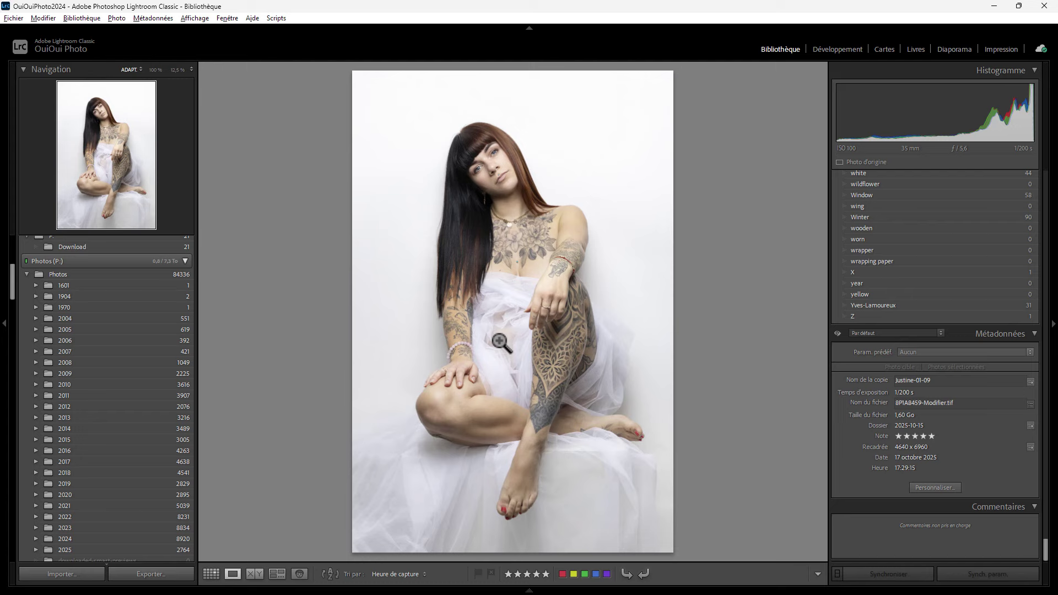
left_click(13, 18)
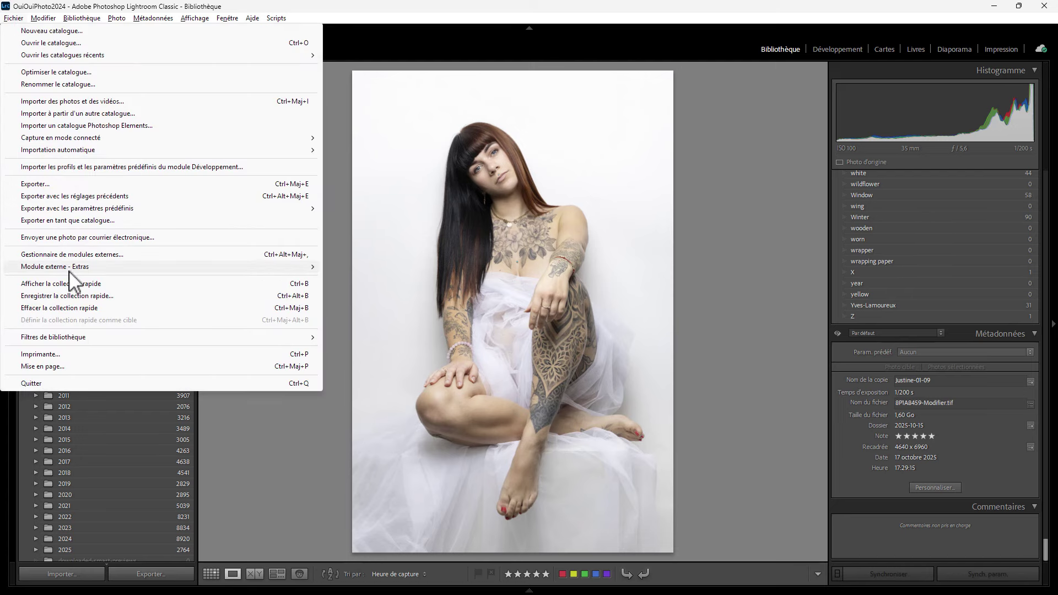
mouse_move(71, 266)
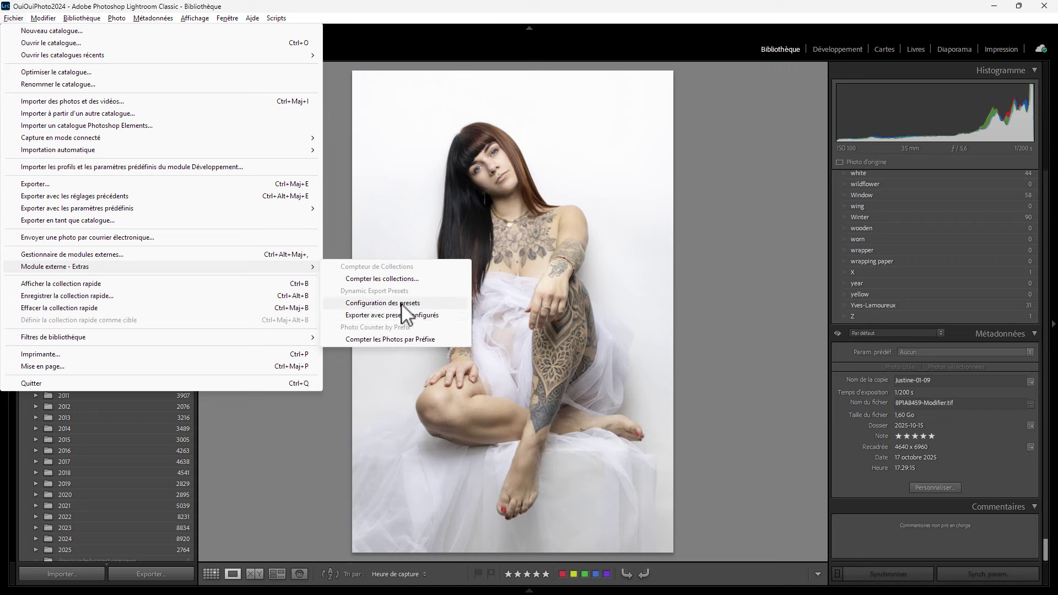
left_click(725, 306)
Review the export presets available for the photo and the plug-in's "Exporter avec presets configurés" command without running any export.
right_click(557, 273)
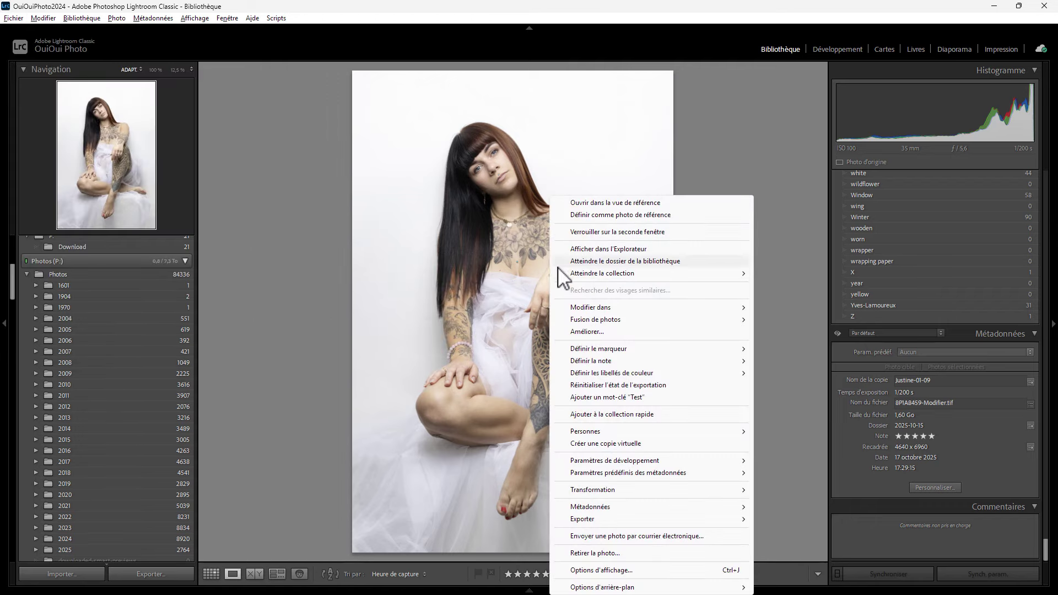
mouse_move(598, 519)
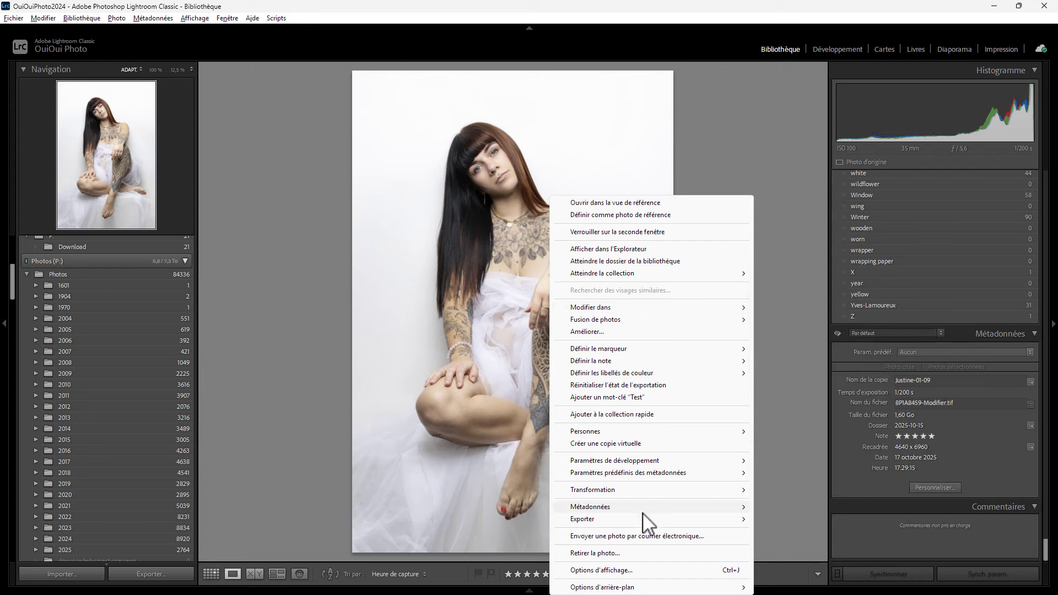
mouse_move(648, 521)
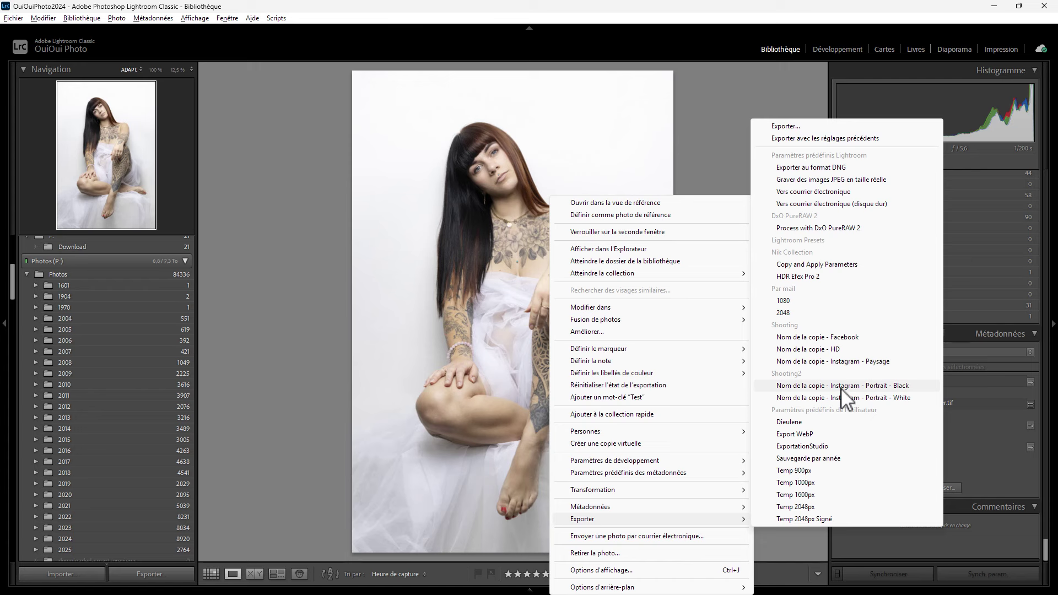
left_click(15, 22)
left_click(15, 18)
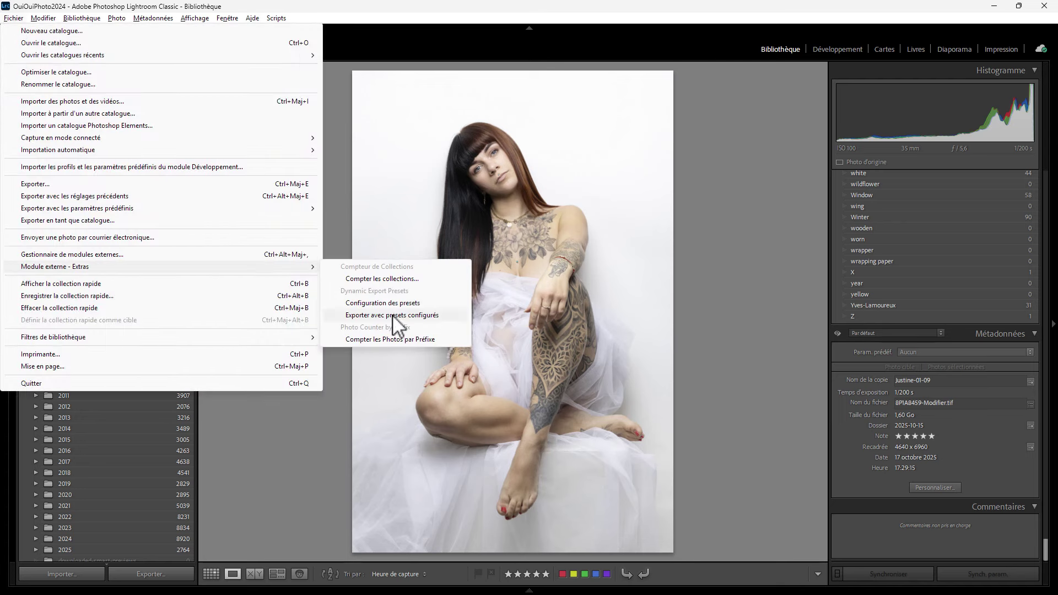
right_click(577, 220)
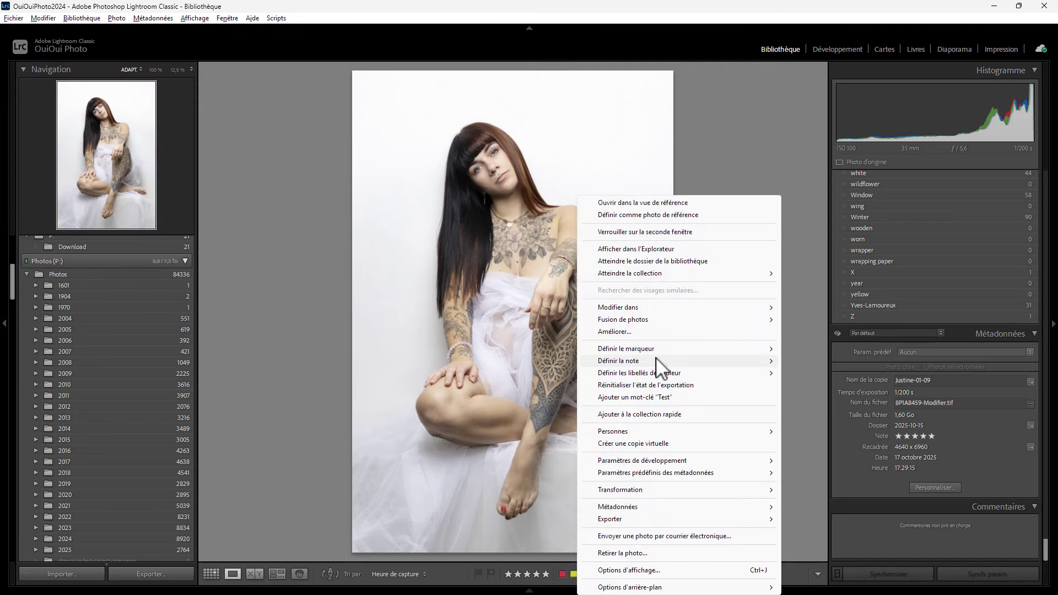
mouse_move(708, 521)
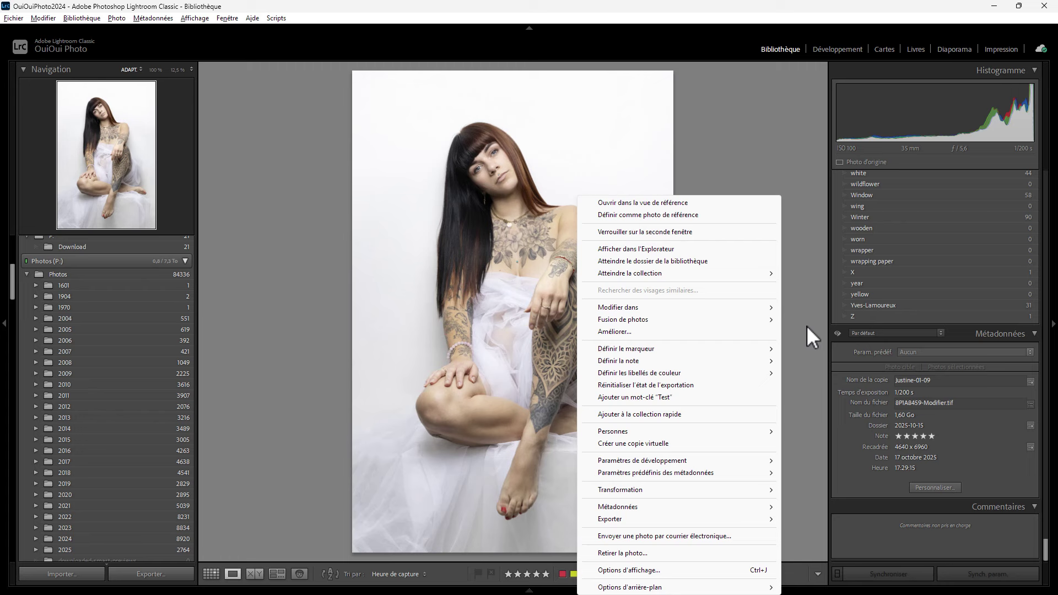
key("Escape")
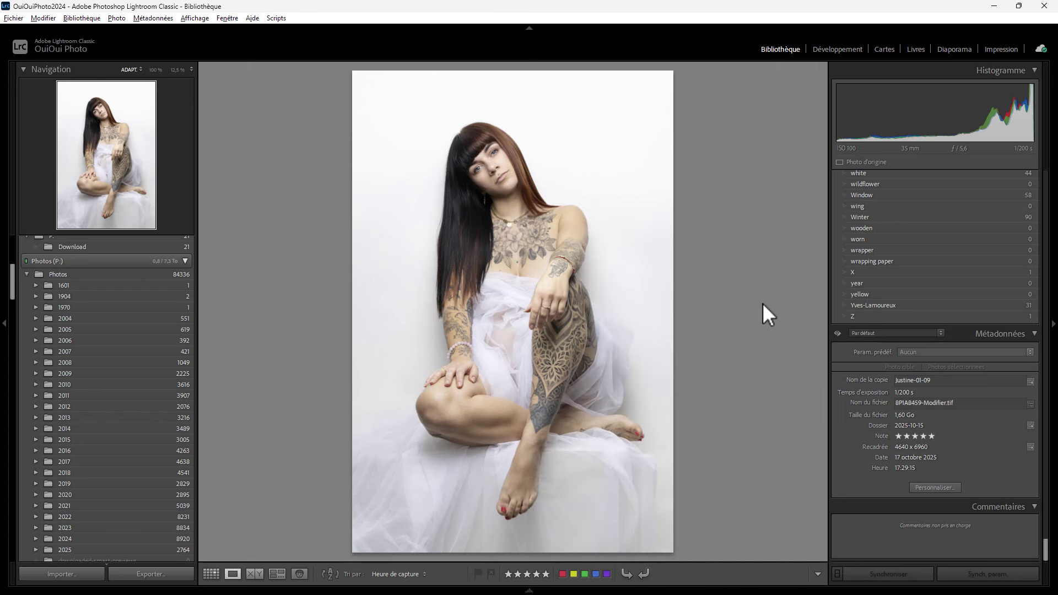
Open the photo's full export settings, load the "ExportationStudio" preset and review its settings down to the post-processing action.
right_click(595, 331)
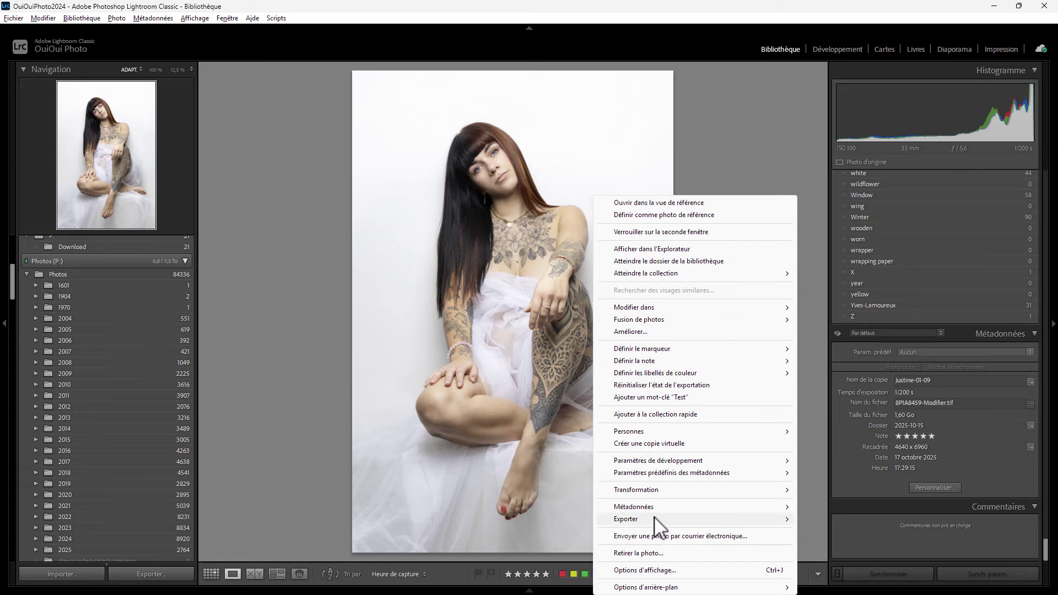
mouse_move(661, 519)
left_click(829, 127)
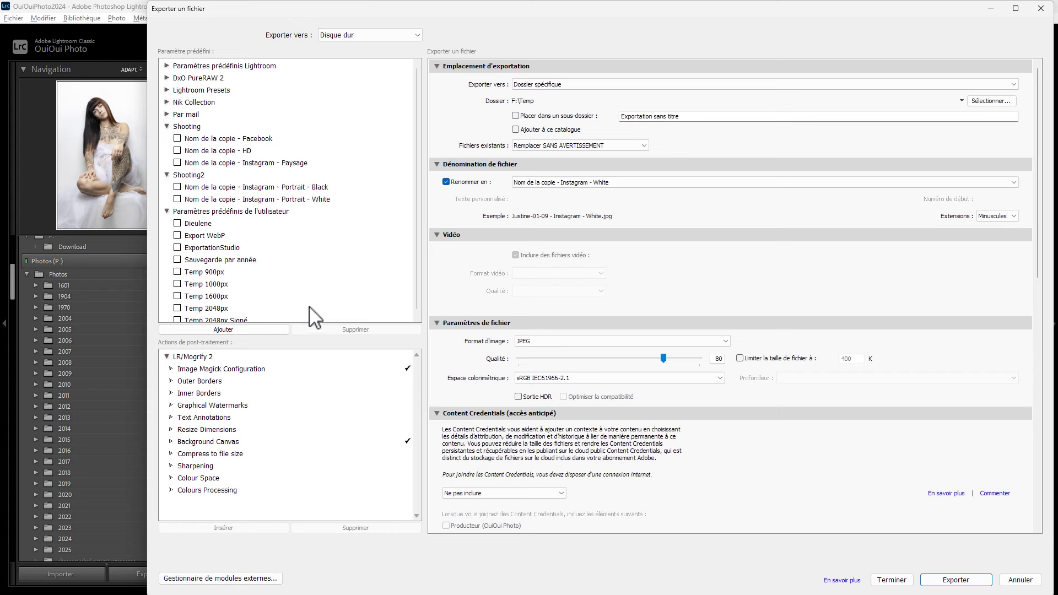
left_click(234, 248)
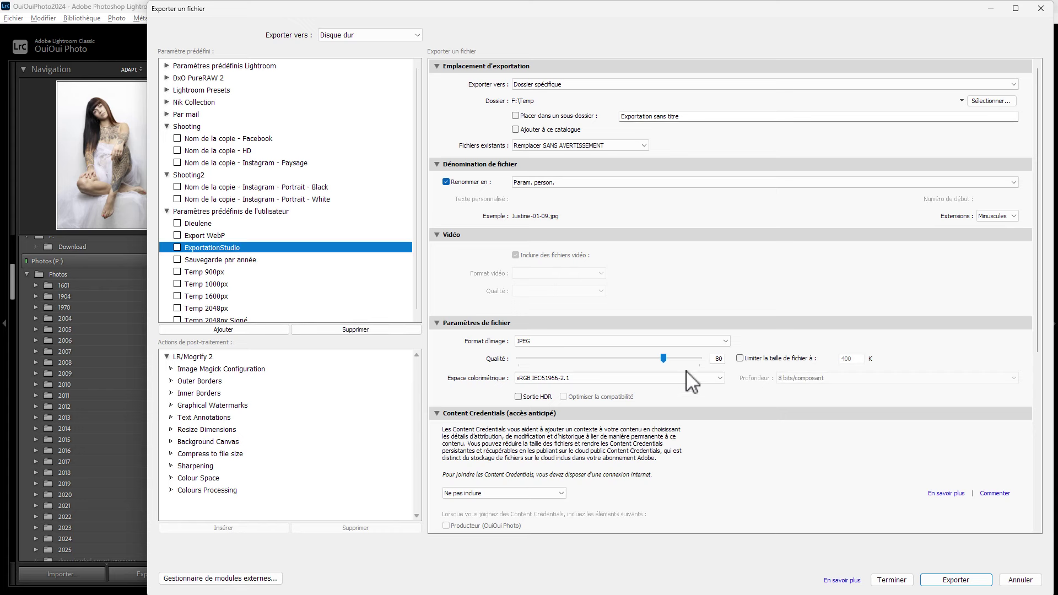
scroll(703, 354, "down", 5)
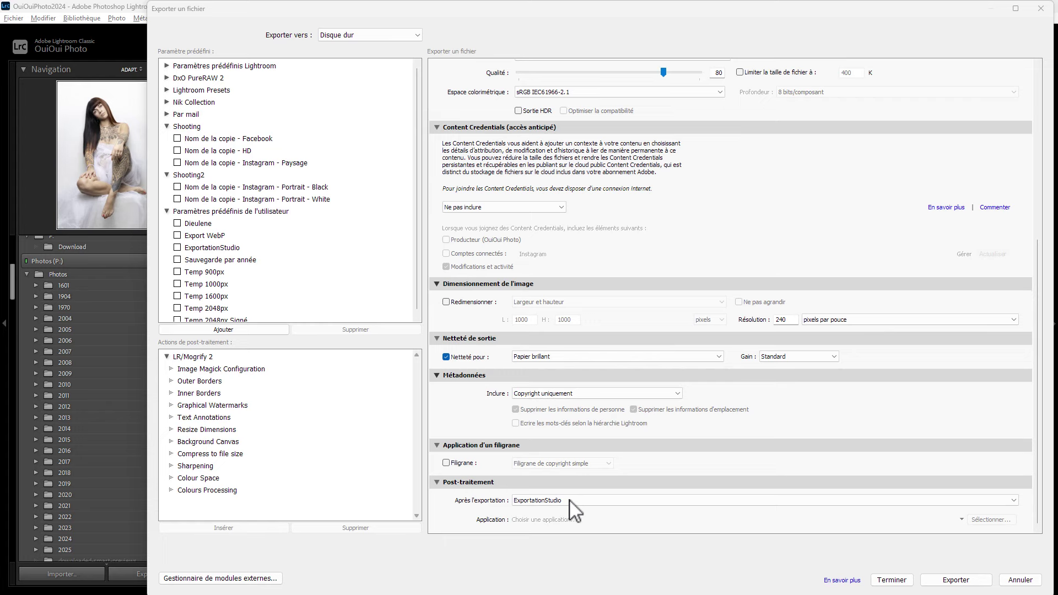
scroll(573, 303, "up", 5)
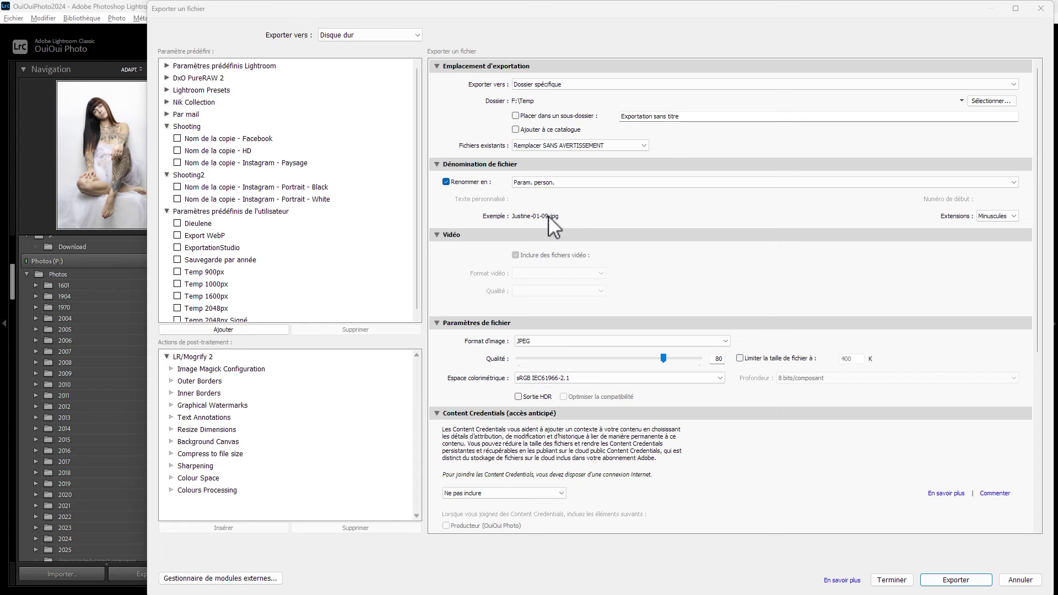
Inspect the preset's custom naming template in the file name template editor and close the editor without changes.
left_click(573, 184)
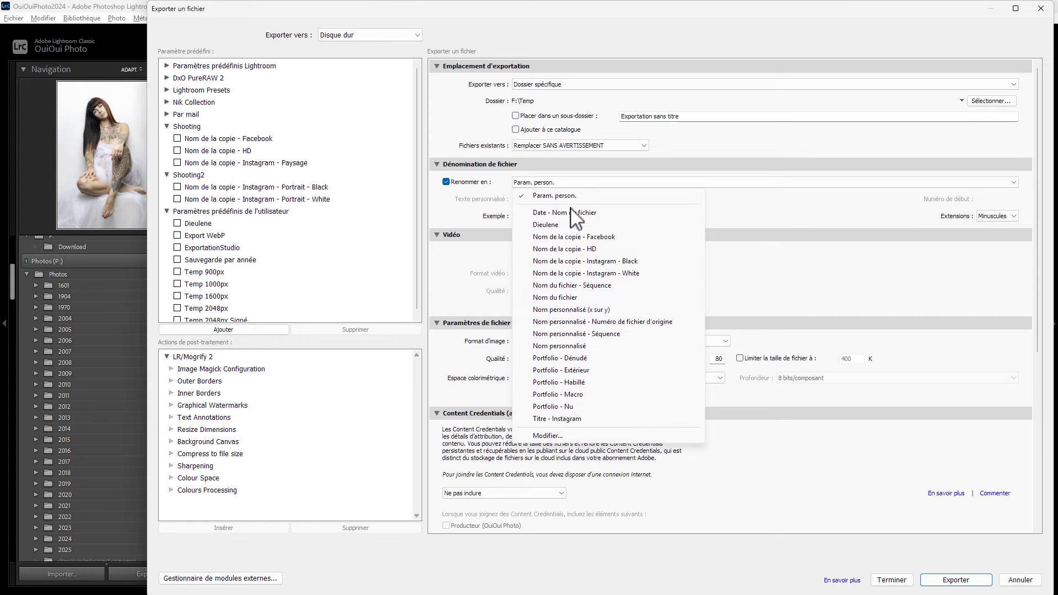
left_click(551, 436)
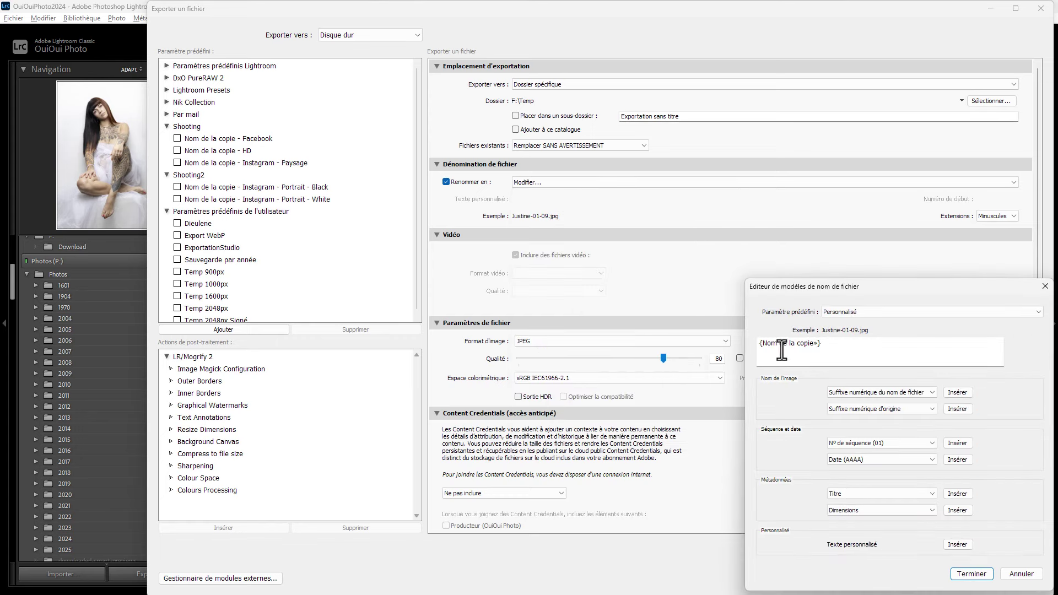
left_click(1020, 574)
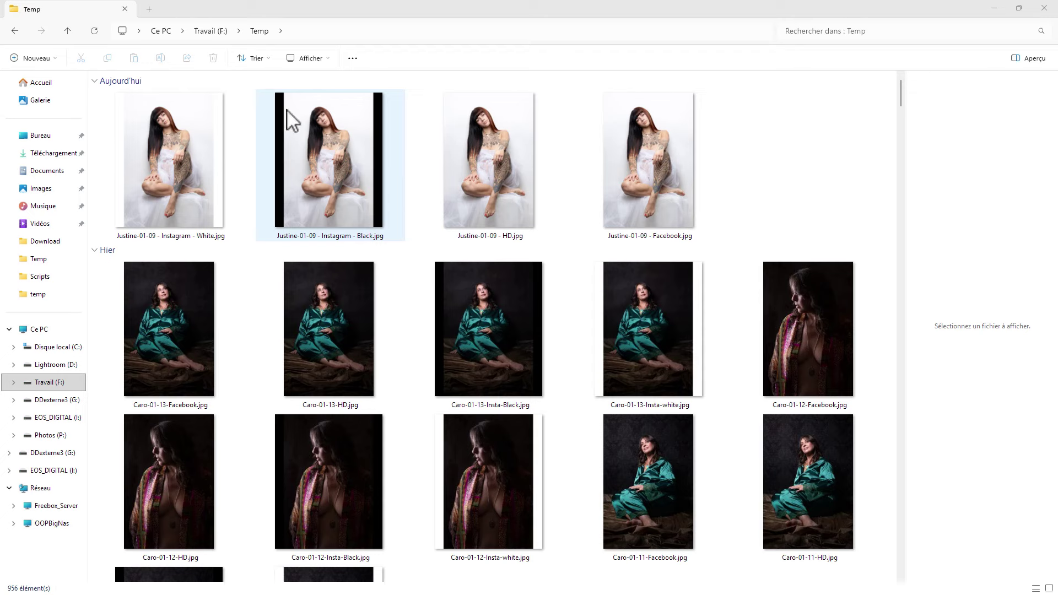
Return to Lightroom Classic, export the back-view portrait with the "ExportationStudio" preset, and check the exported files in the Temp folder.
key("alt+Tab")
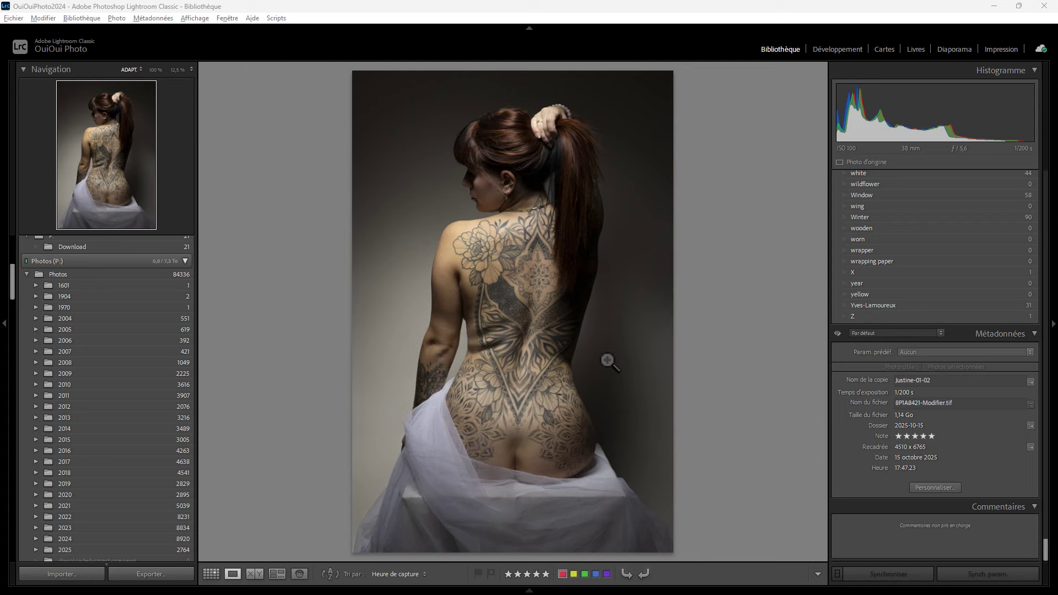
right_click(514, 259)
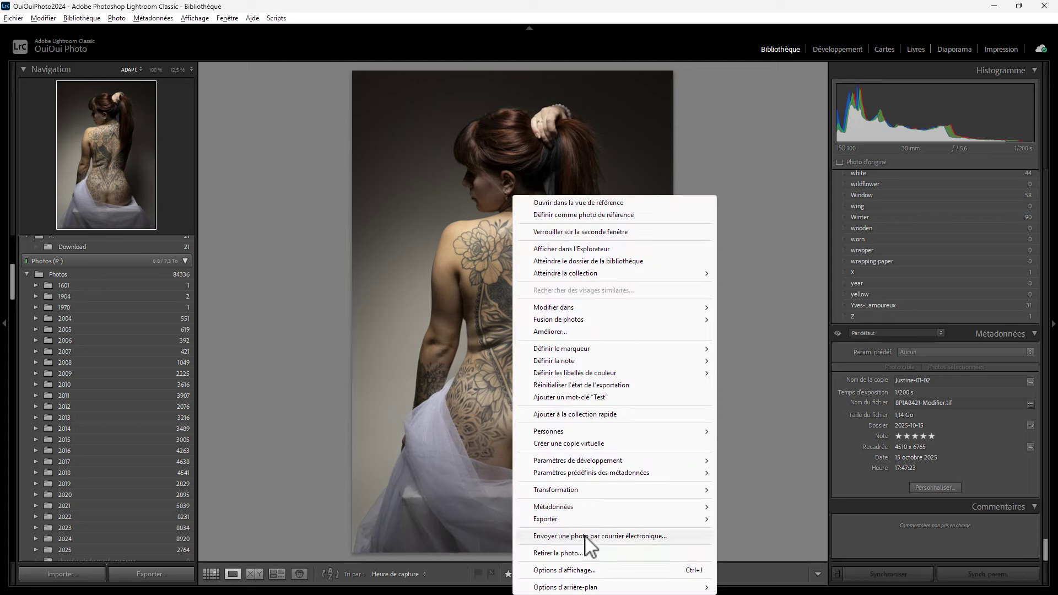
mouse_move(587, 520)
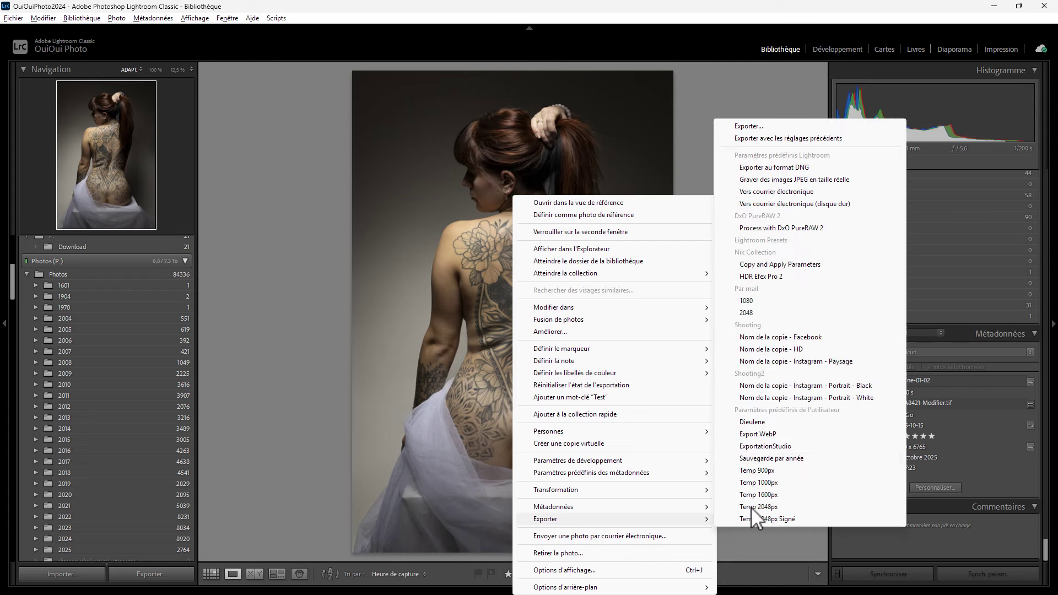
left_click(766, 448)
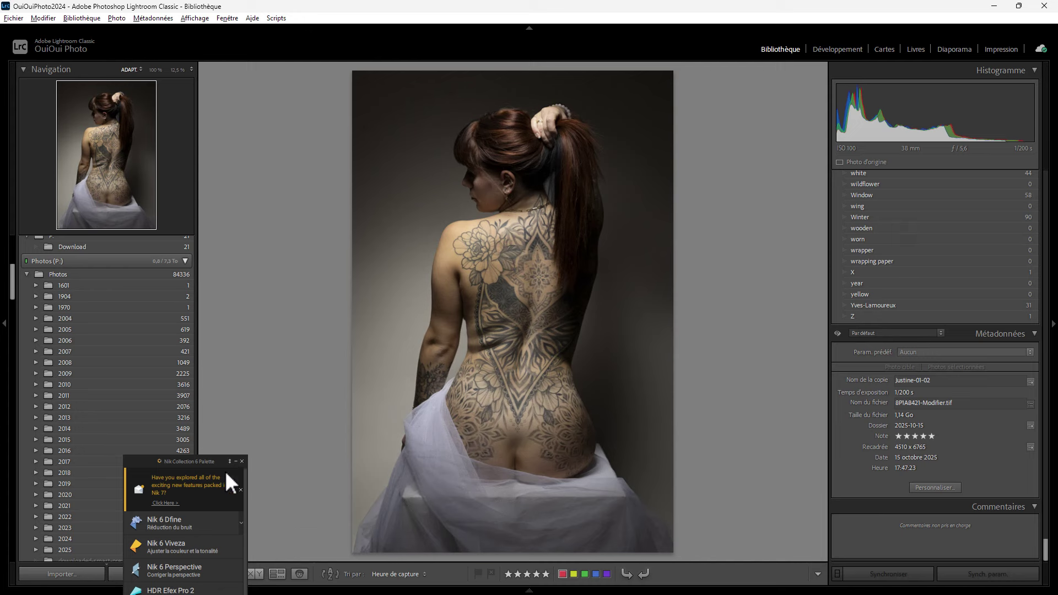
left_click(242, 461)
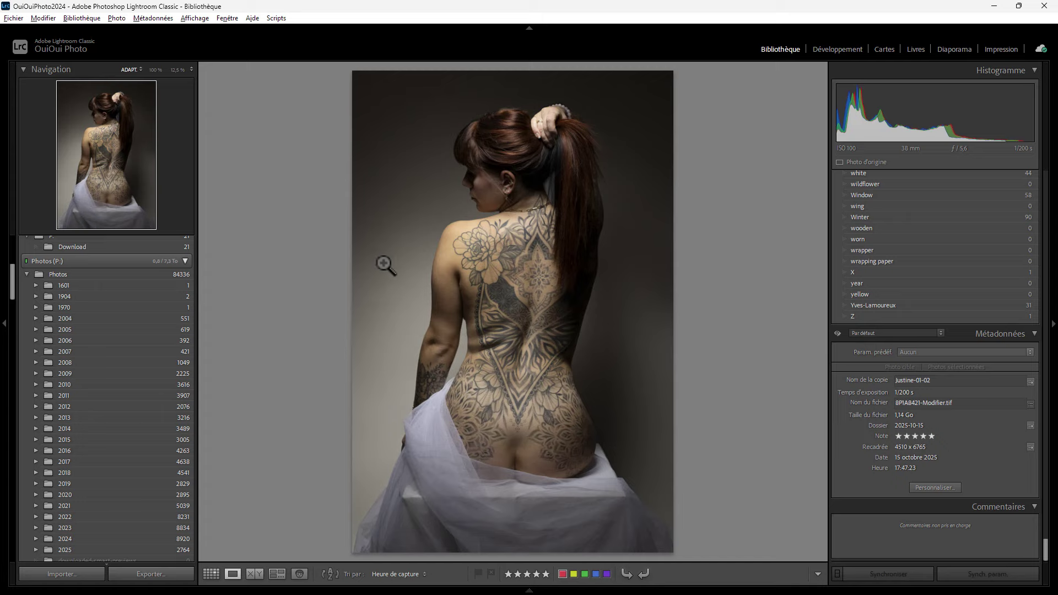
key("alt+Tab")
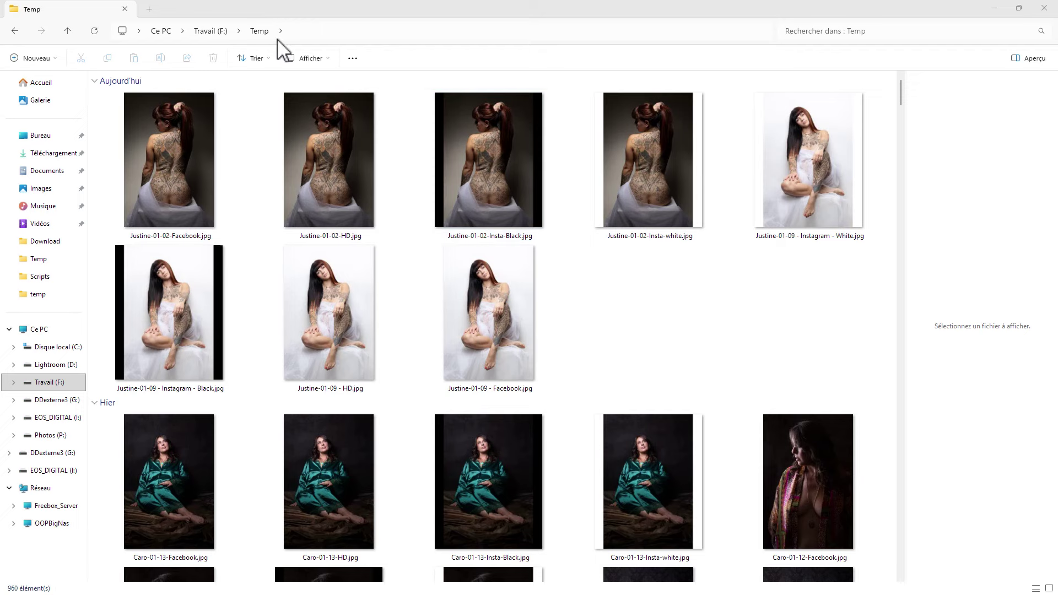
Switch to Notepad++ and examine the first part of ExporterQuatre.jsx, through the processInstaVersion function.
key("alt+Tab")
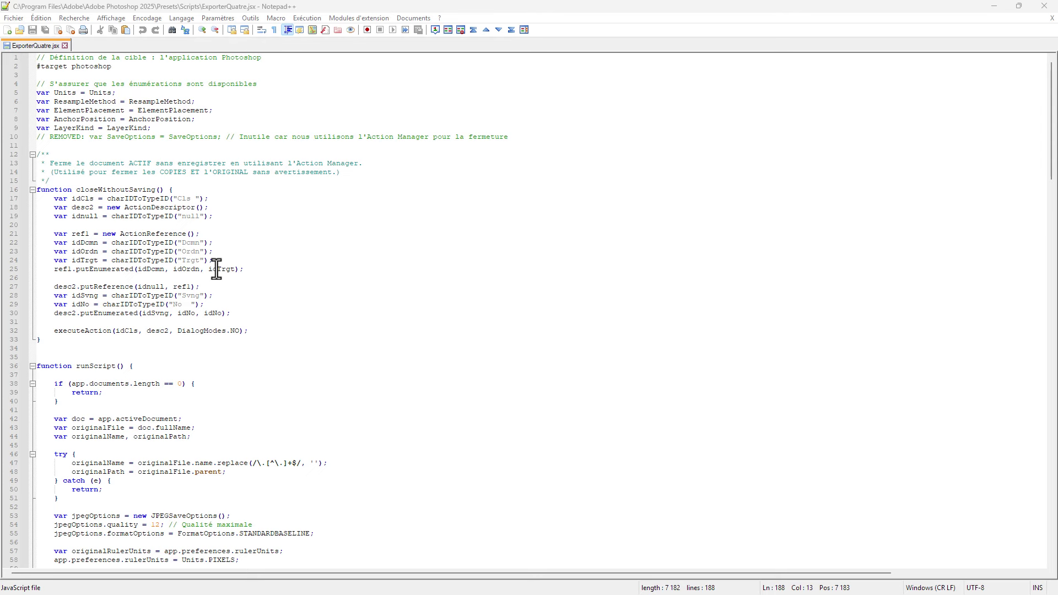
scroll(217, 269, "down", 4)
scroll(216, 269, "down", 2)
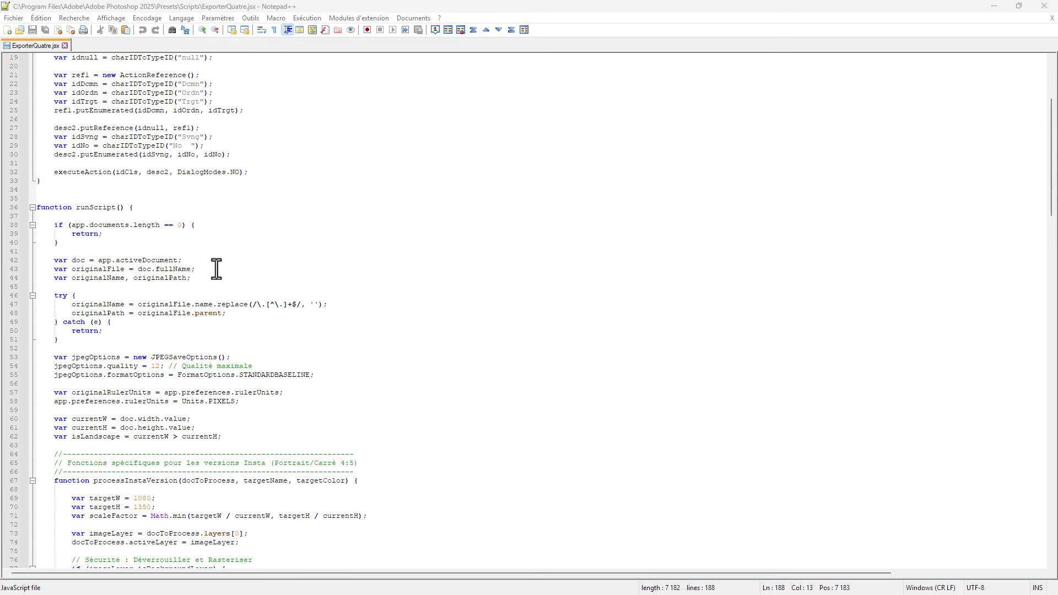
scroll(217, 269, "down", 6)
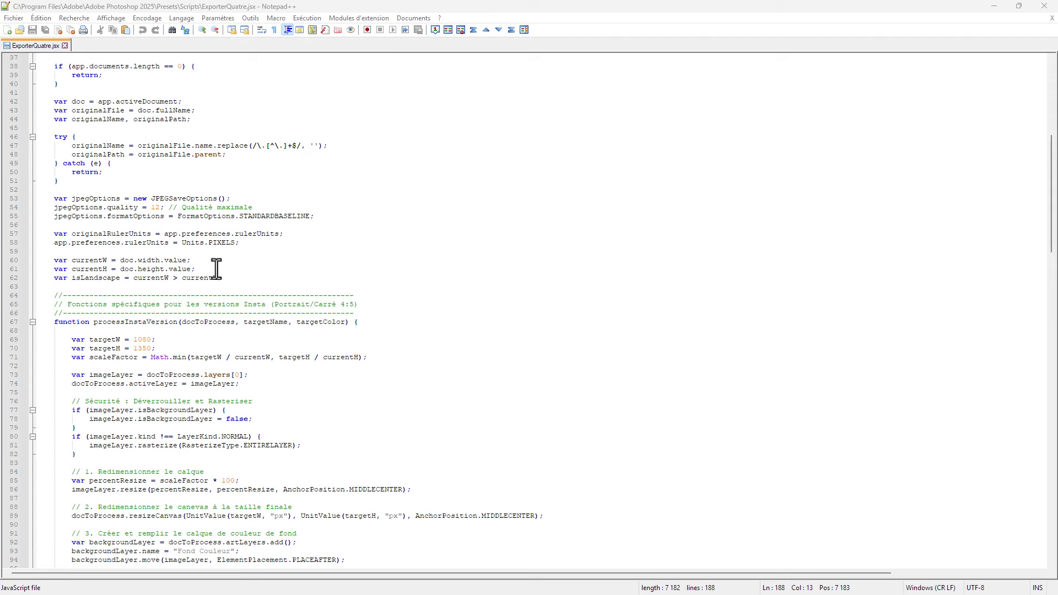
scroll(217, 269, "down", 10)
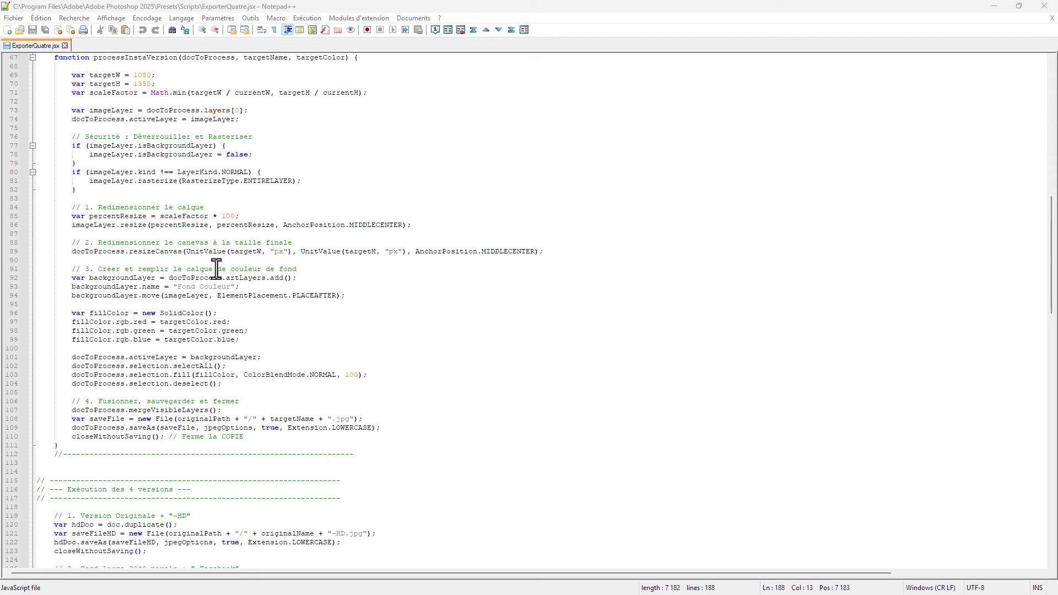
Examine the script section that produces the HD, Facebook and Instagram versions, along with its final closing and file-removal commands.
scroll(215, 269, "down", 8)
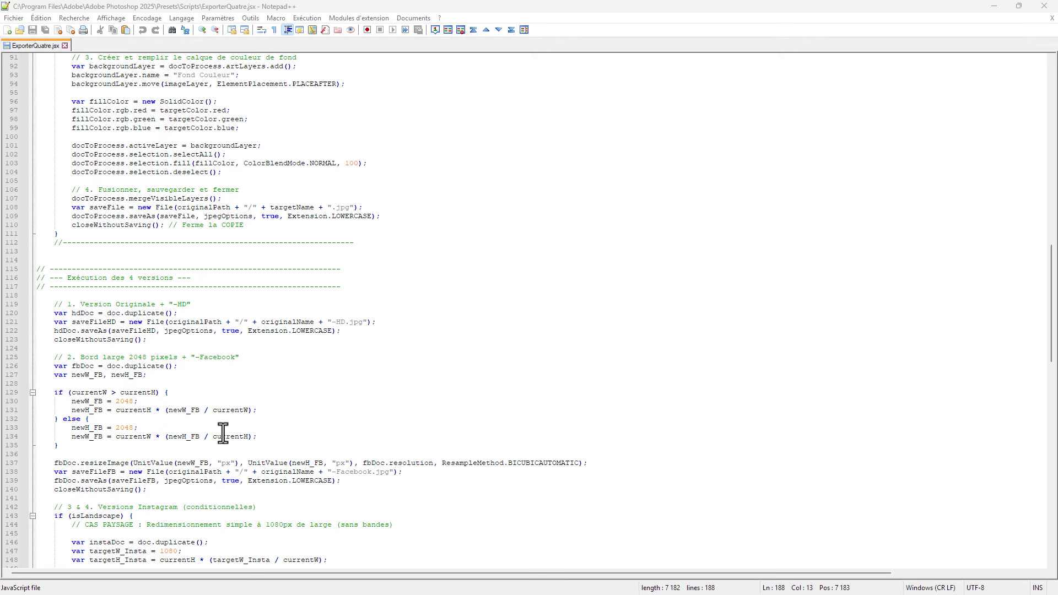
scroll(219, 432, "down", 2)
scroll(160, 411, "down", 2)
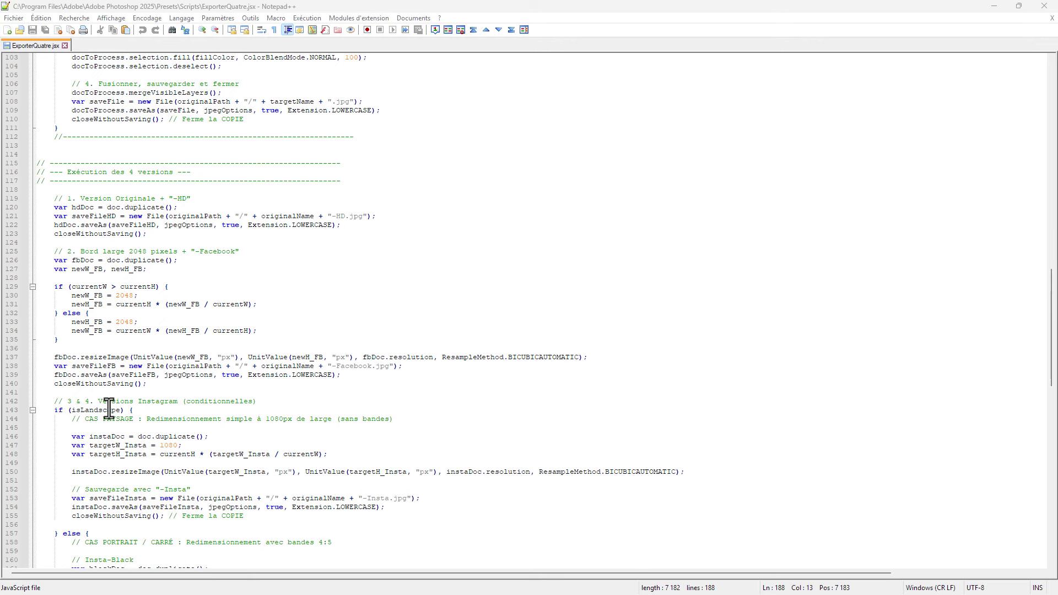
scroll(179, 440, "down", 2)
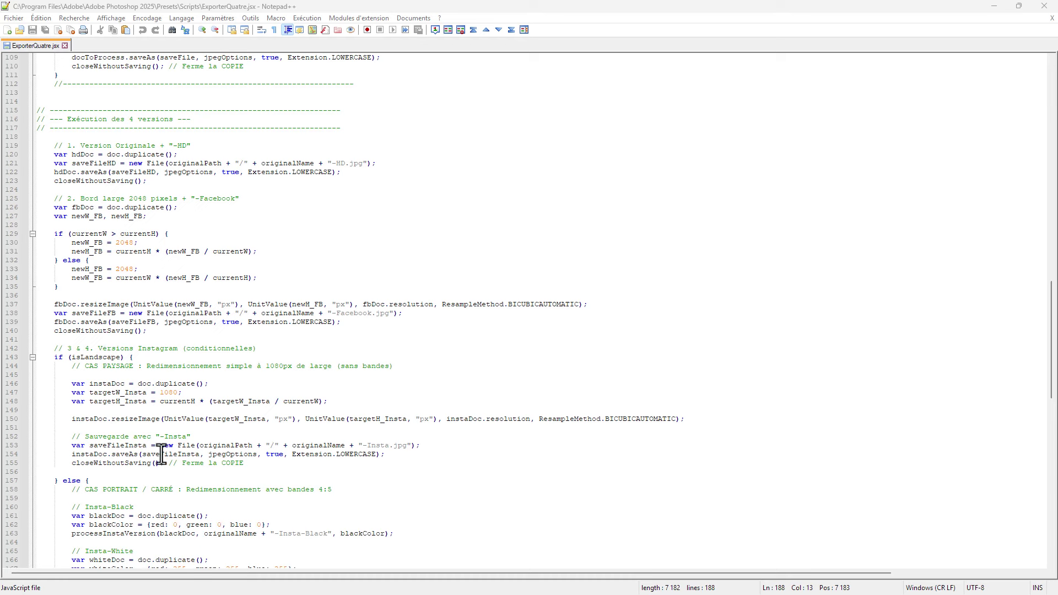
scroll(187, 472, "down", 2)
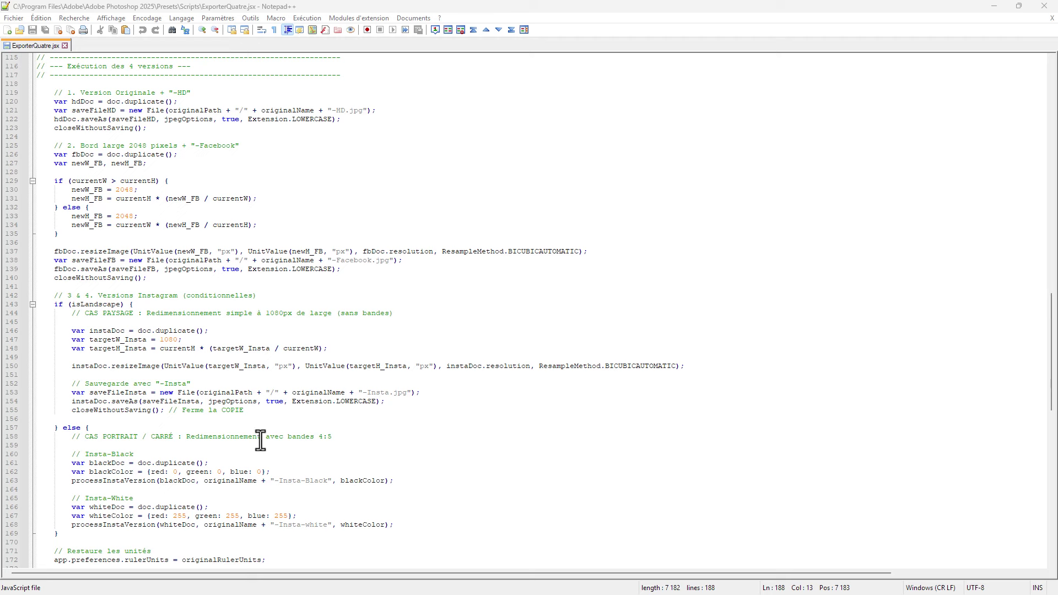
scroll(261, 438, "down", 2)
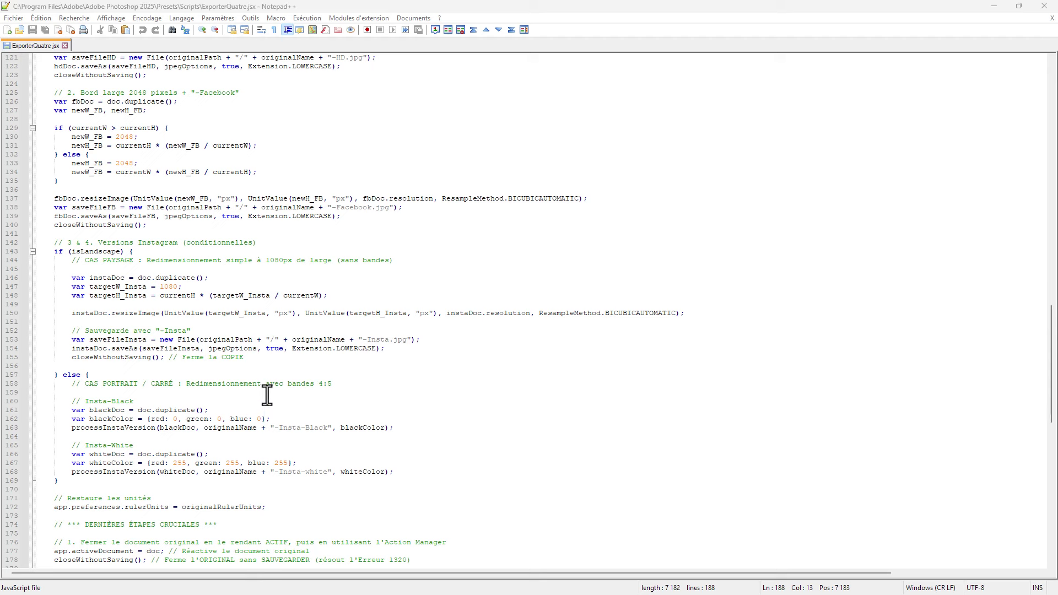
scroll(267, 396, "down", 6)
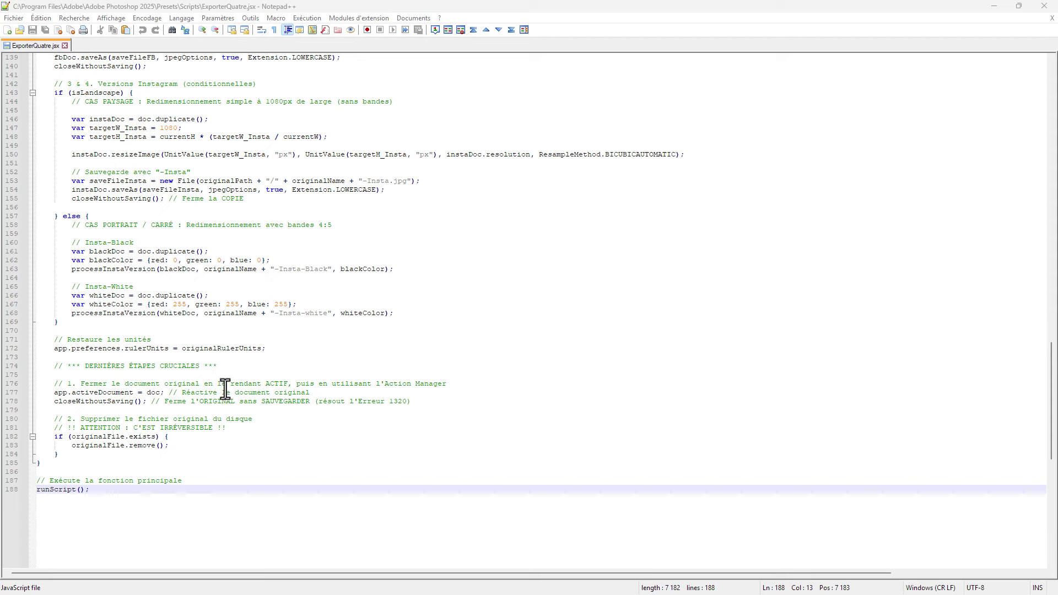
scroll(225, 390, "up", 20)
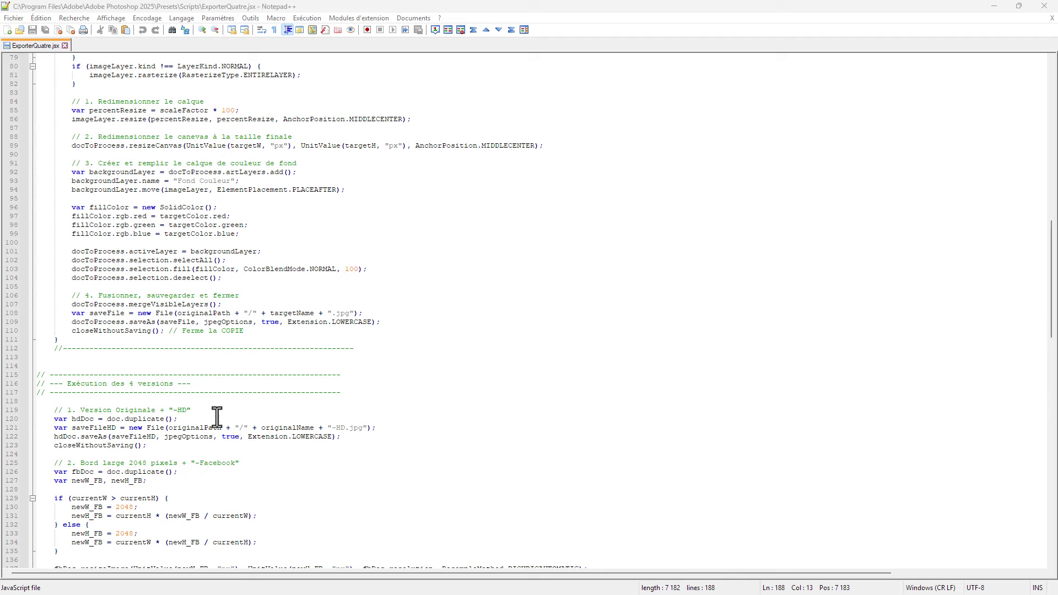
scroll(214, 408, "down", 6)
scroll(214, 409, "down", 4)
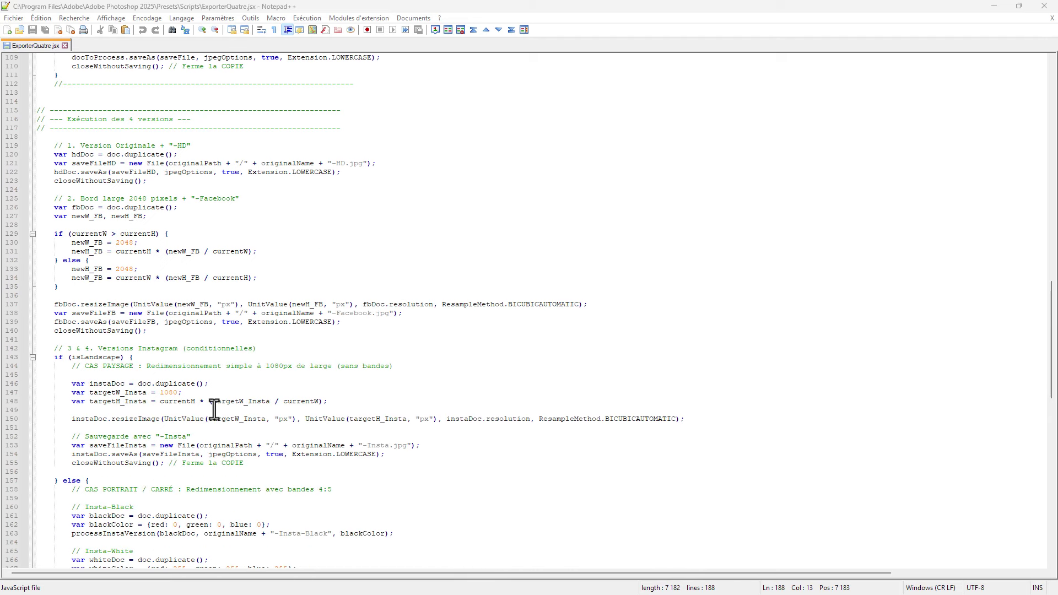